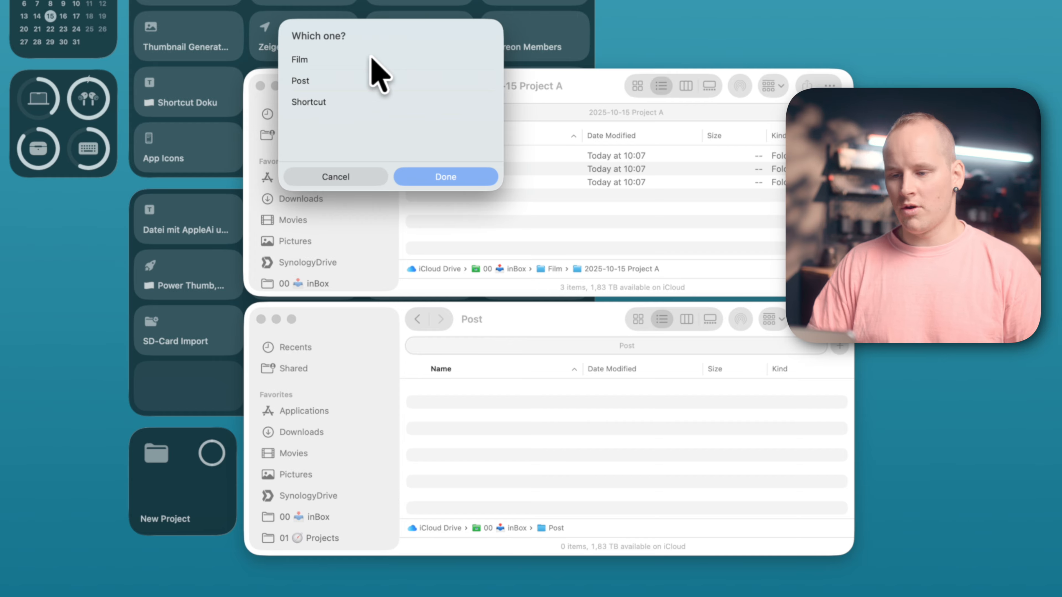
Choose Post as the destination for the new project and open the 2025-10-15 Project B folder created there.
click(320, 82)
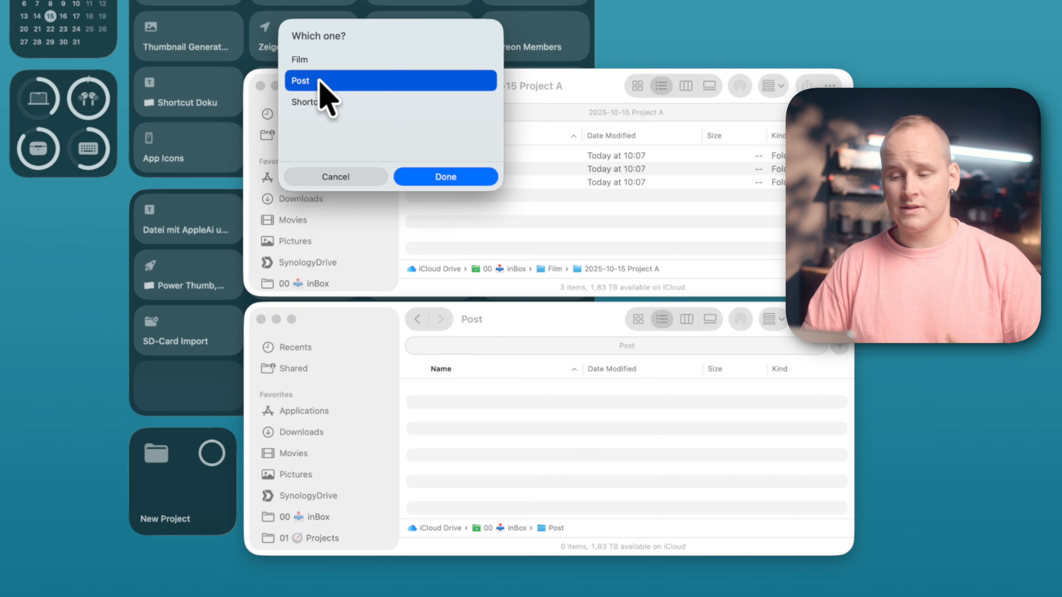
click(438, 176)
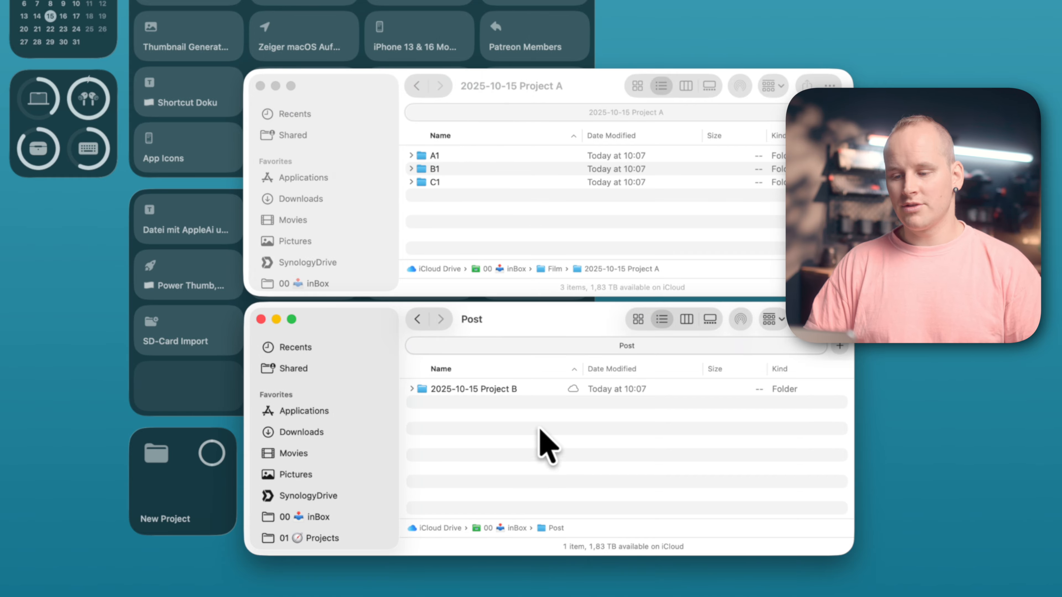
click(515, 389)
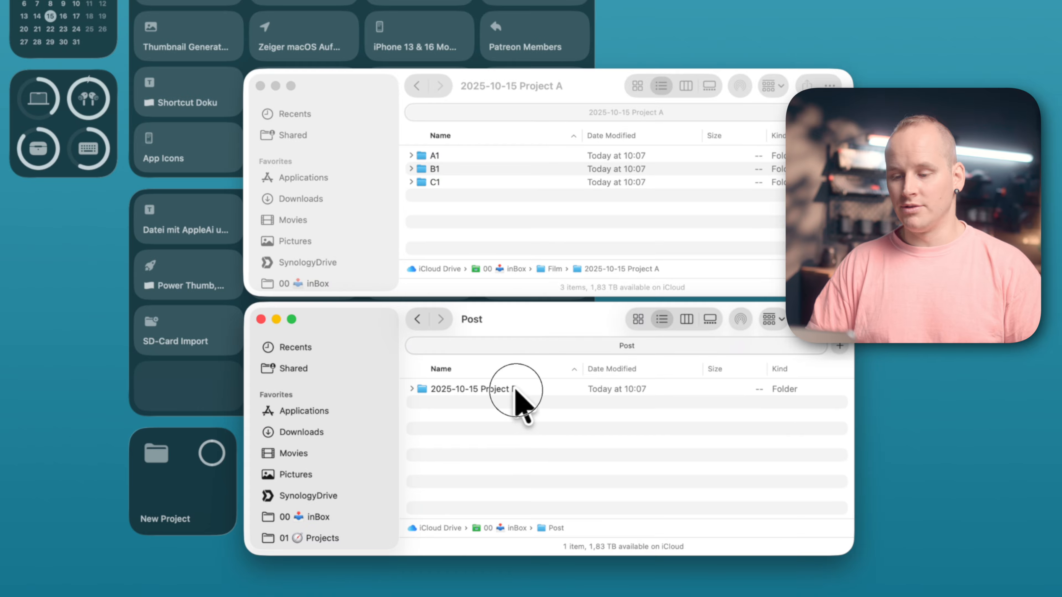
key(super+Down)
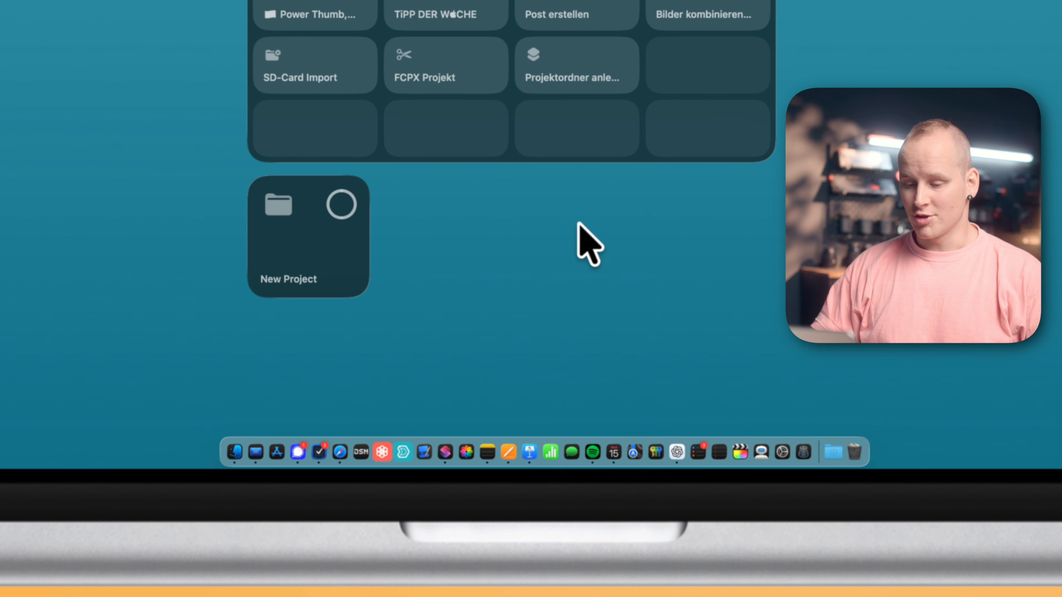
Switch to the Shortcuts app and create a new shortcut titled New Project Folders.
click(445, 451)
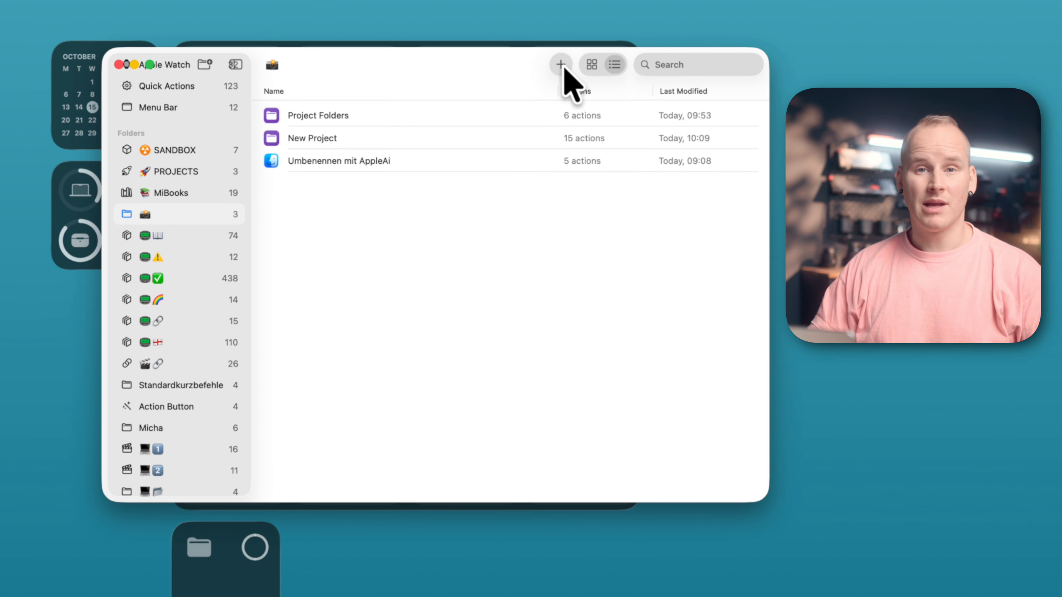
click(561, 64)
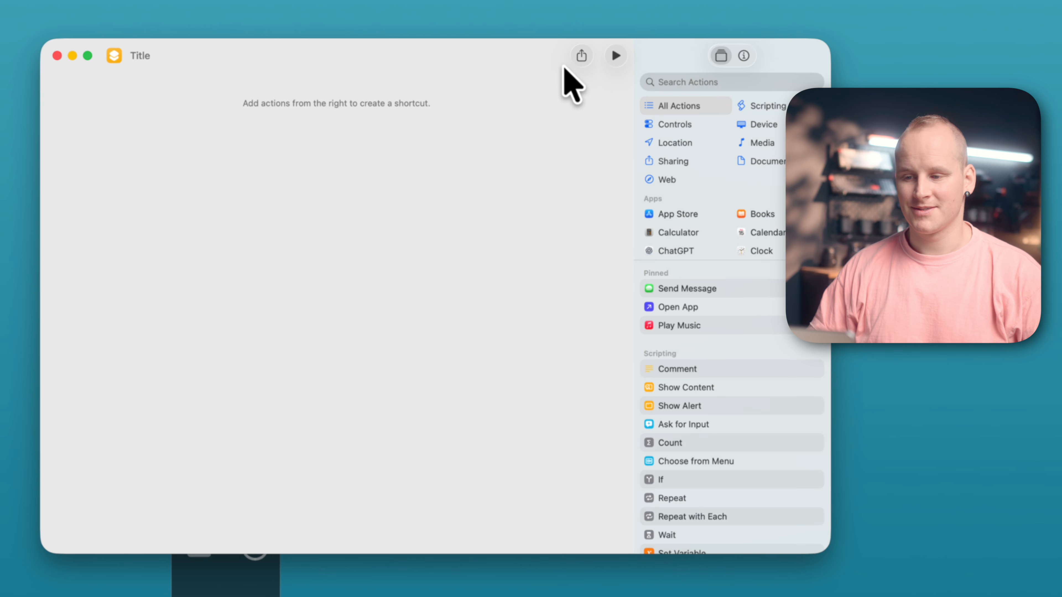
click(185, 52)
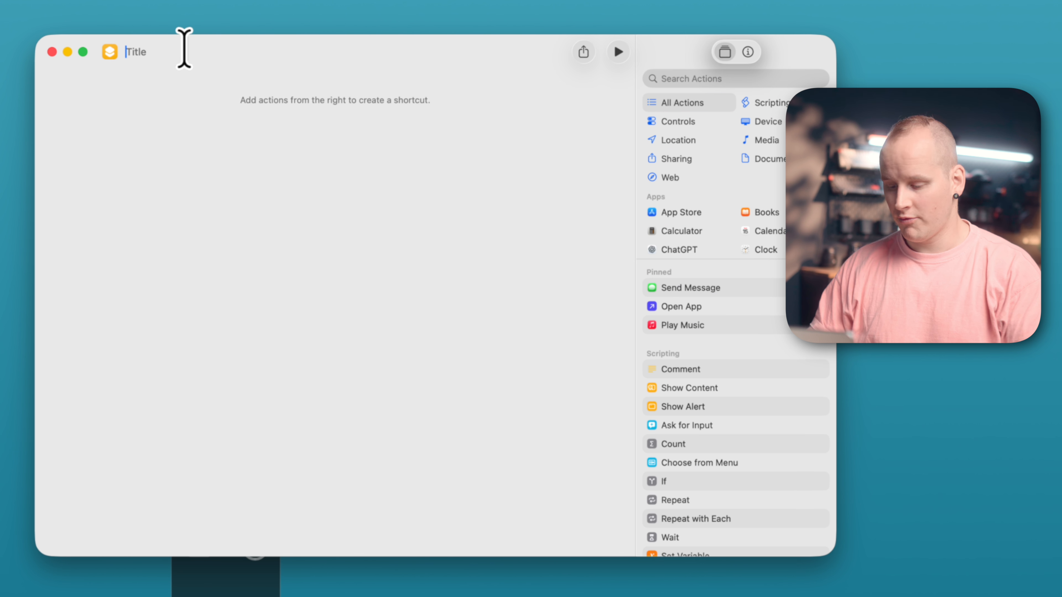
text(Ne)
key(BackSpace)
key(BackSpace)
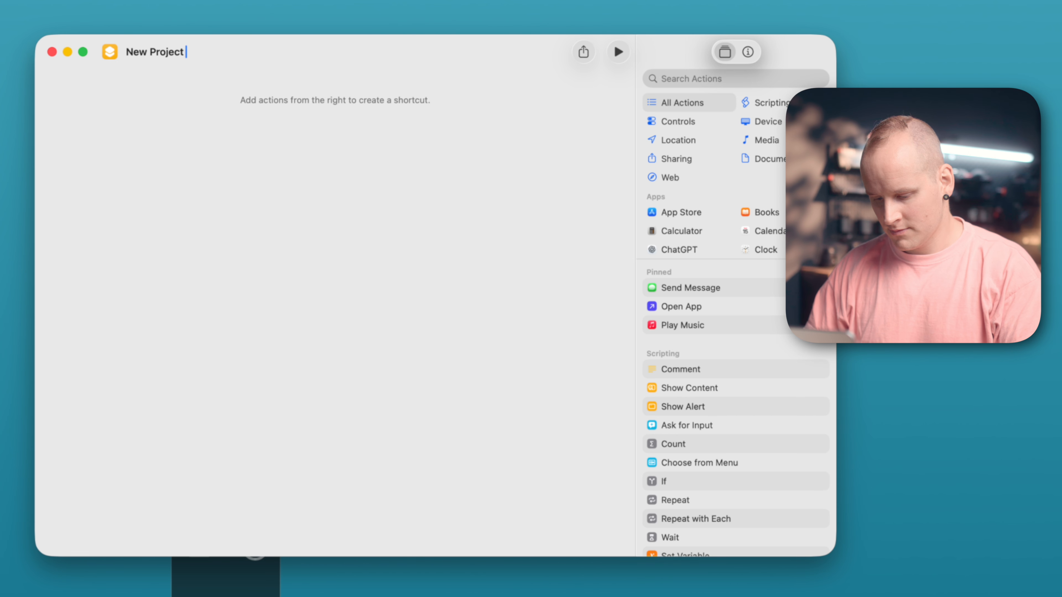
key(super+a)
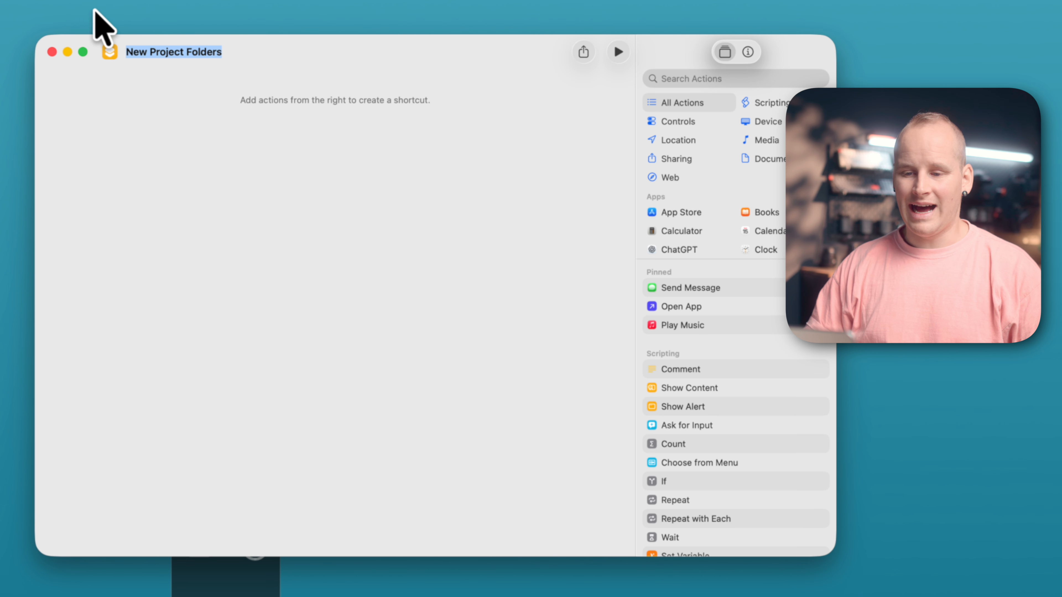
click(110, 55)
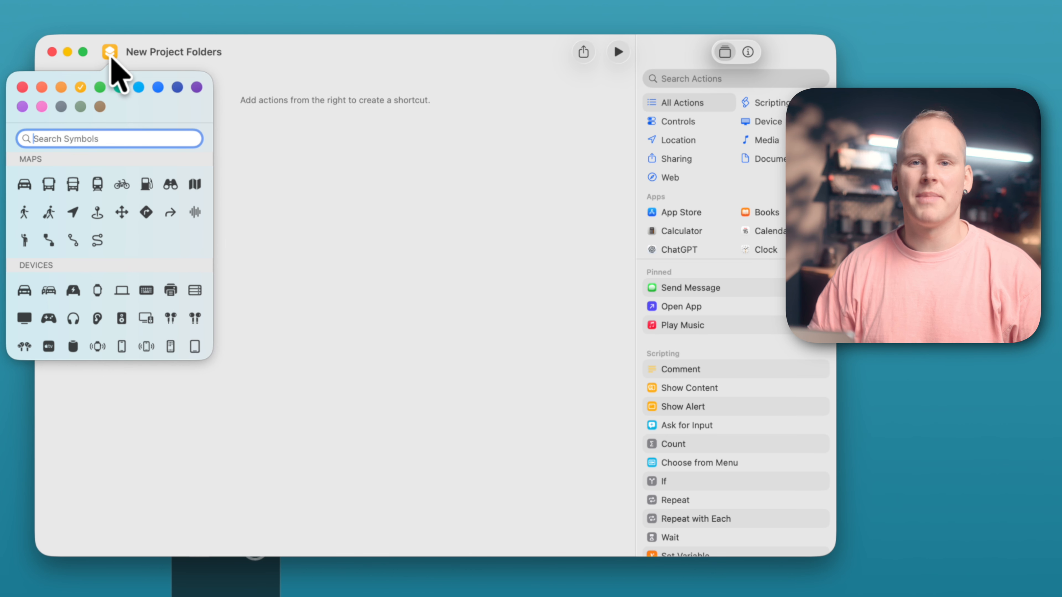
click(346, 168)
Add an Ask for Input action that asks for text with the prompt "Name of Project:".
click(713, 79)
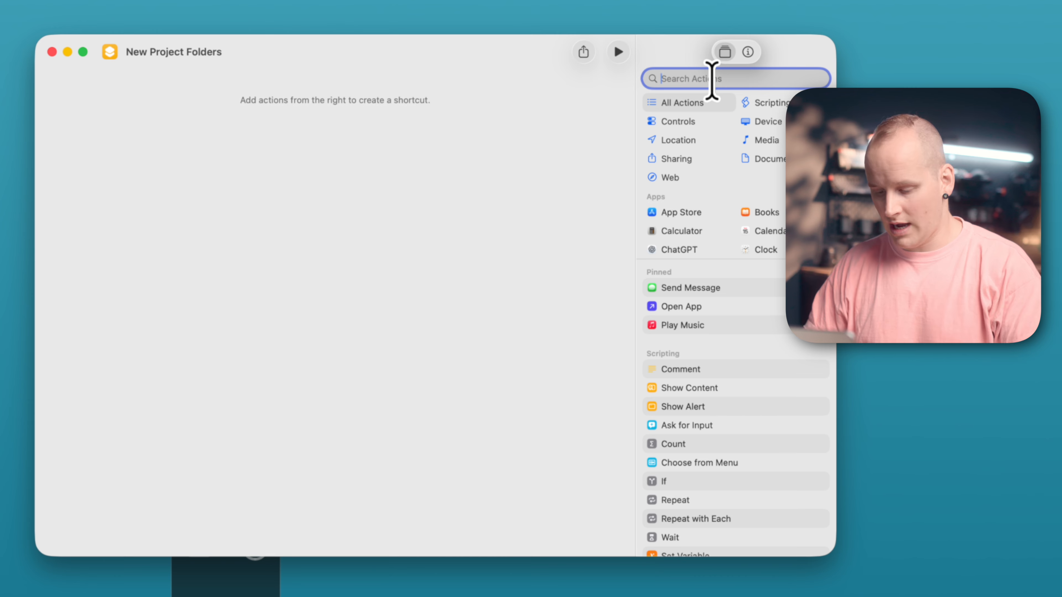
text(aks for input)
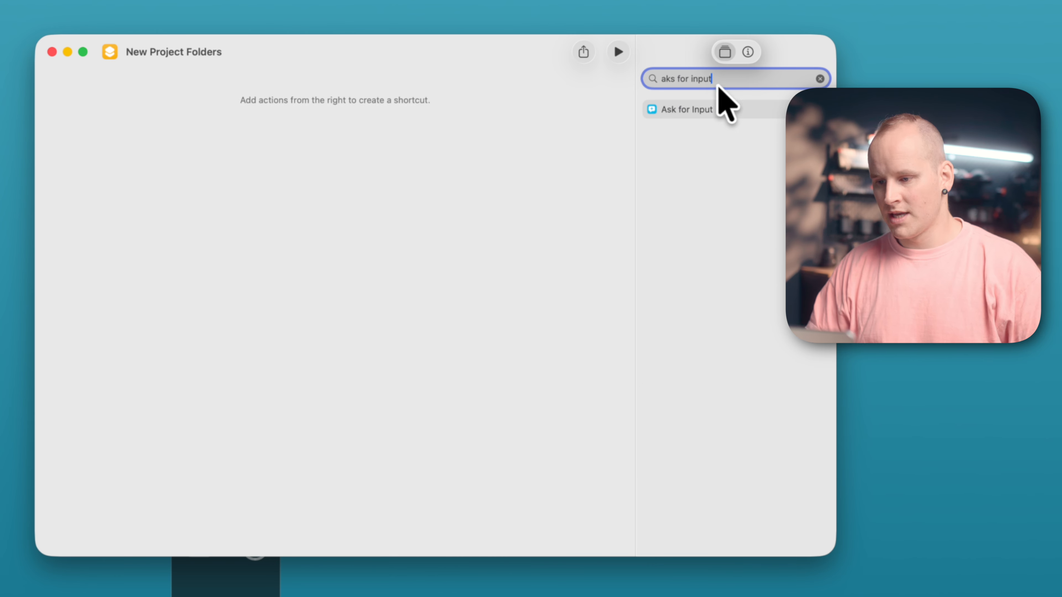
click(749, 110)
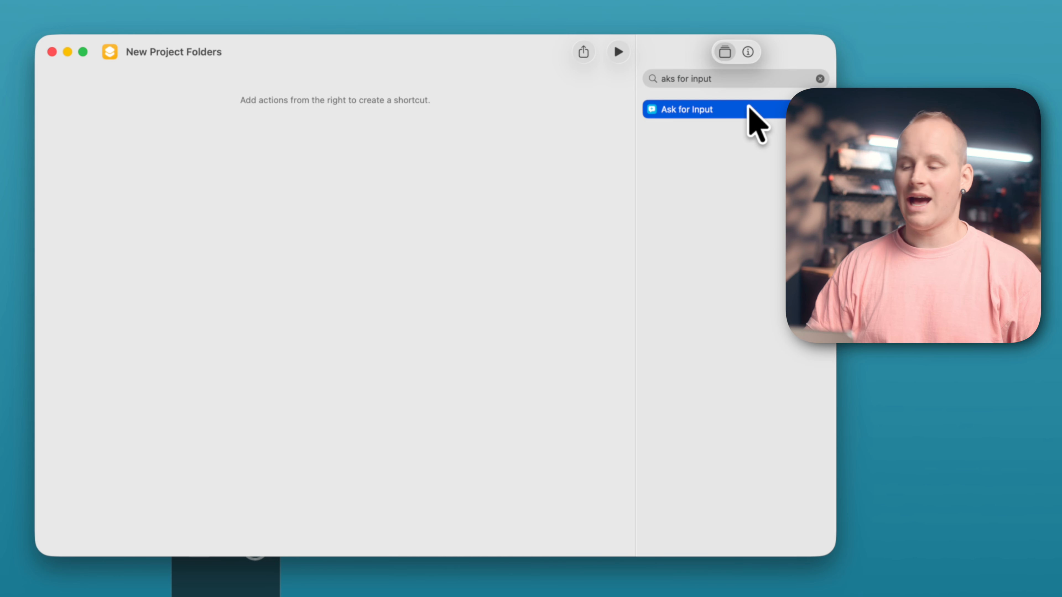
double_click(749, 110)
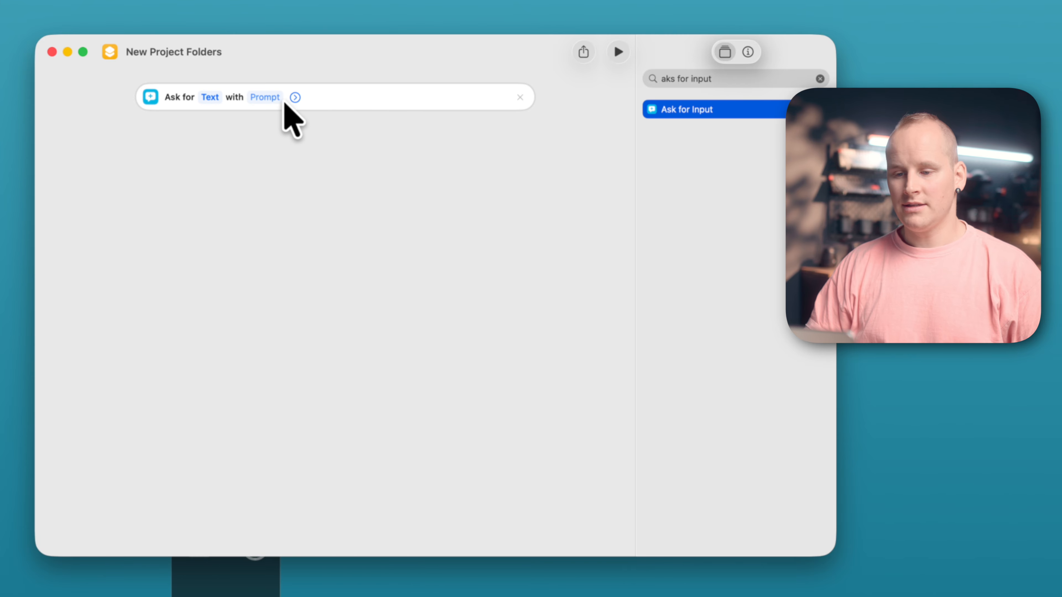
click(263, 97)
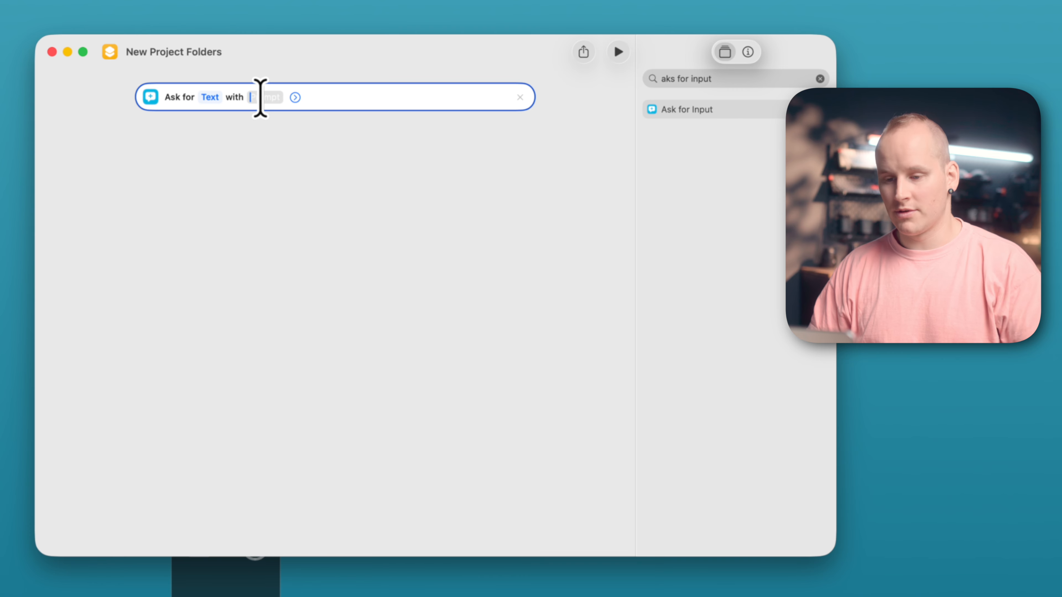
text(Name of Project:)
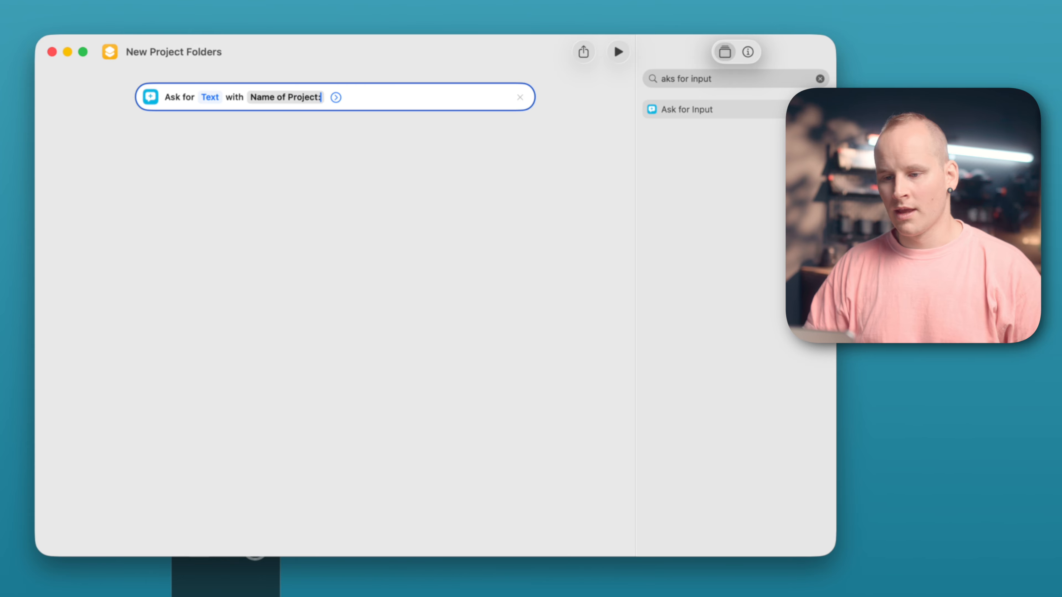
click(277, 194)
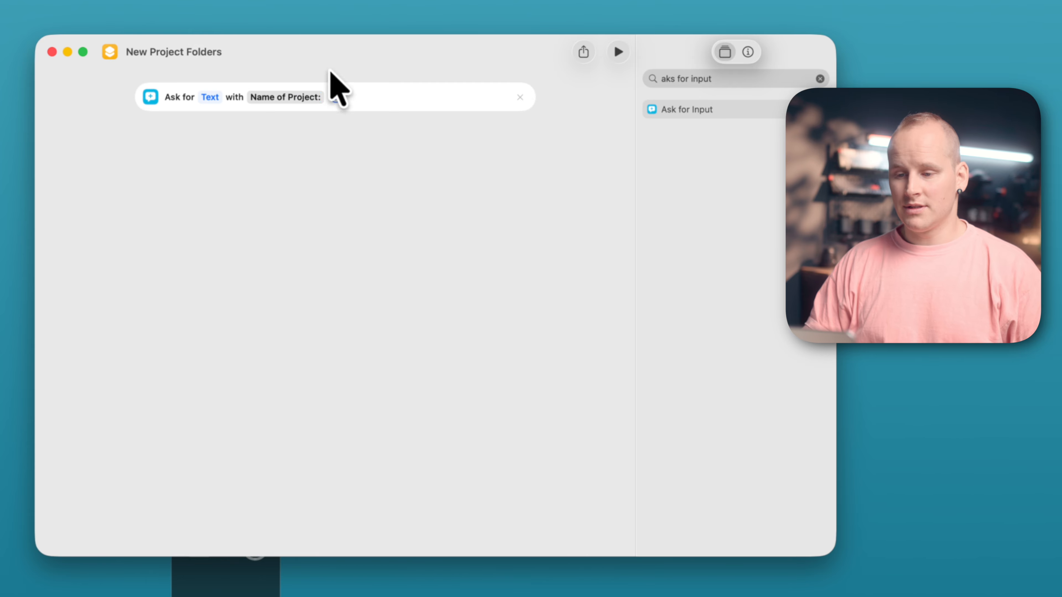
Disallow multiple lines in the Ask for Input action and insert the Current Date variable as its default answer.
click(336, 97)
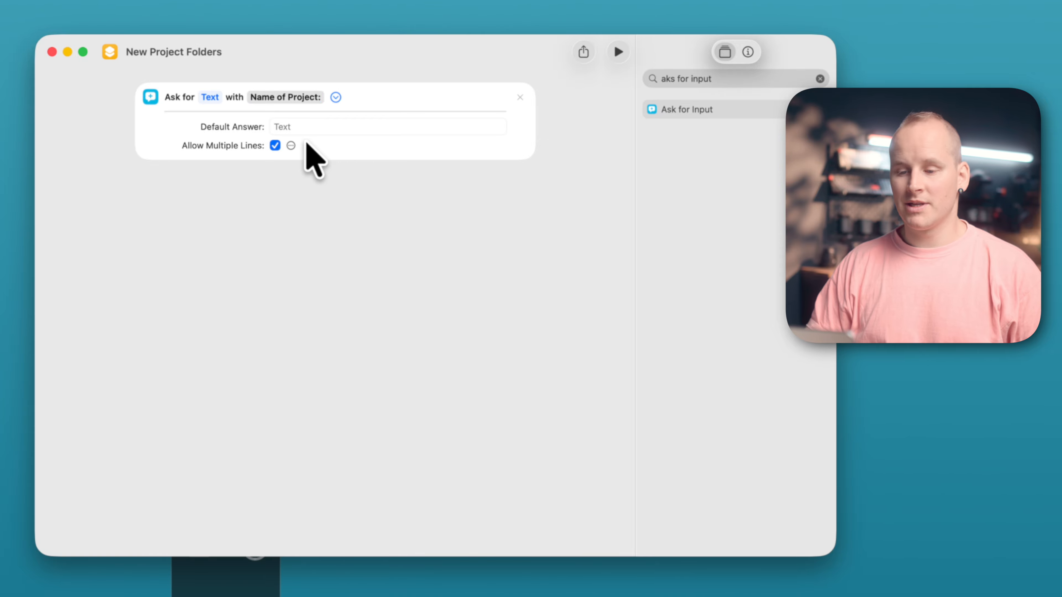
click(275, 145)
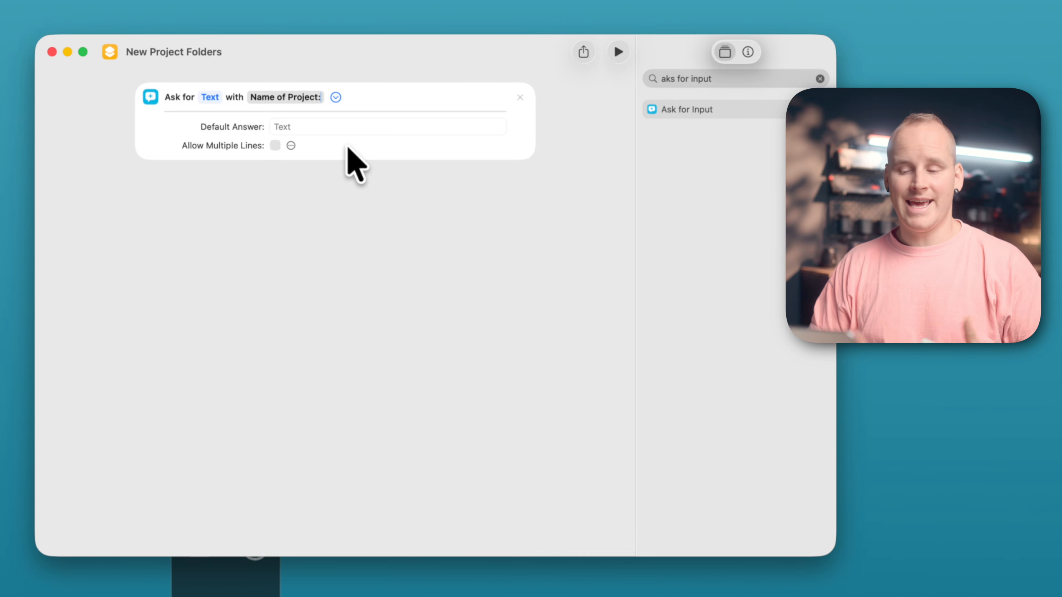
right_click(287, 125)
mouse_move(374, 187)
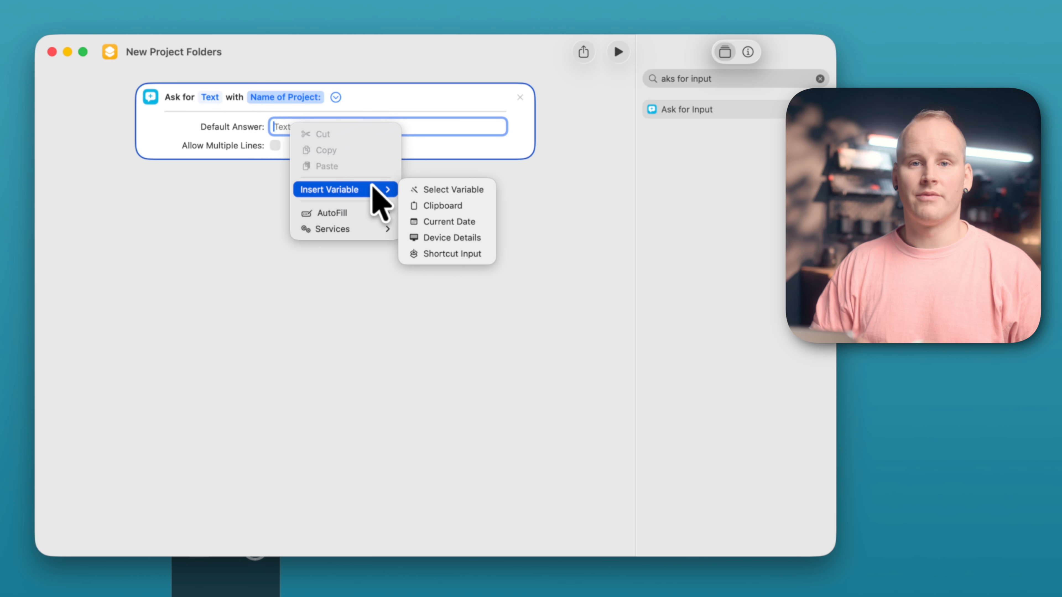
click(477, 223)
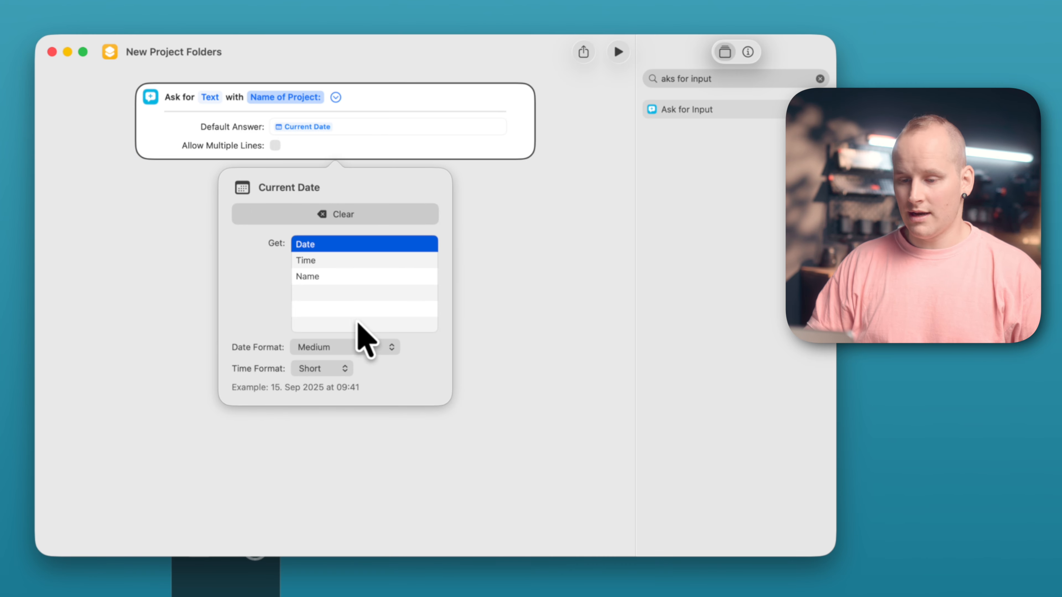
Set the date format of the Current Date variable in the default answer to ISO 8601.
click(359, 347)
click(347, 393)
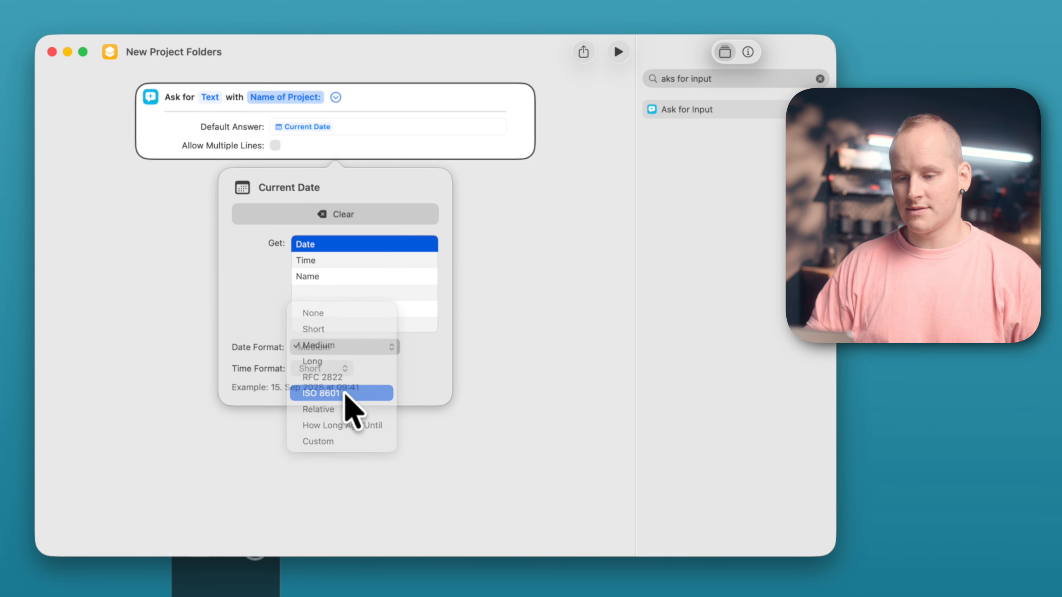
click(549, 280)
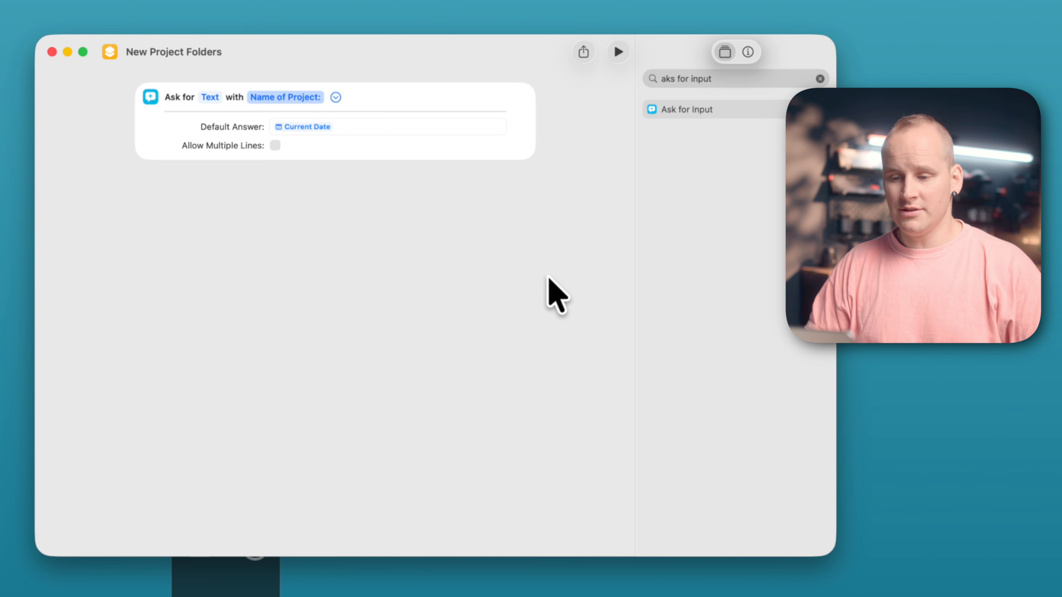
click(316, 126)
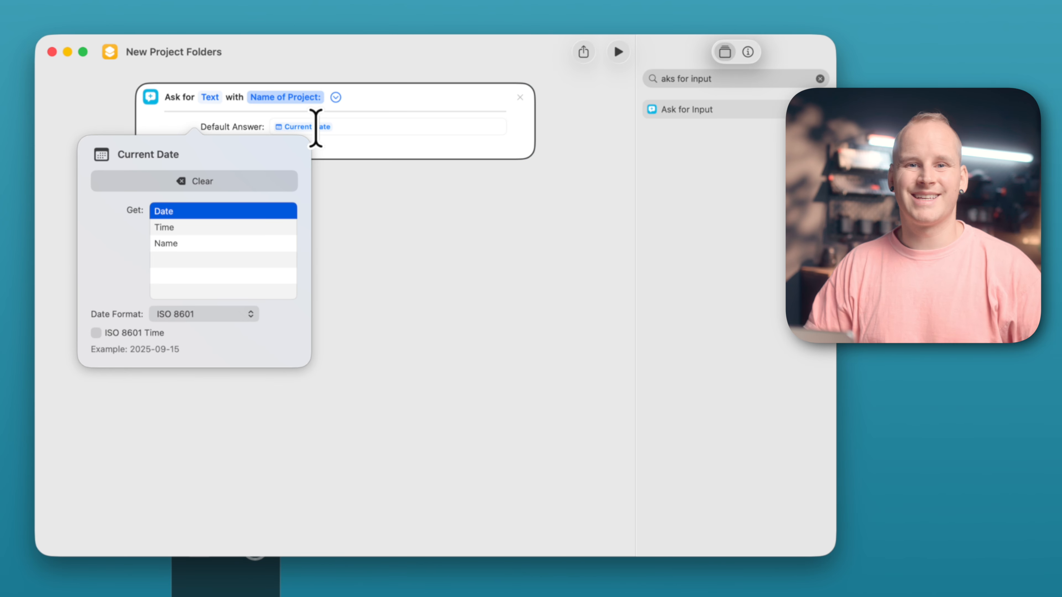
click(415, 232)
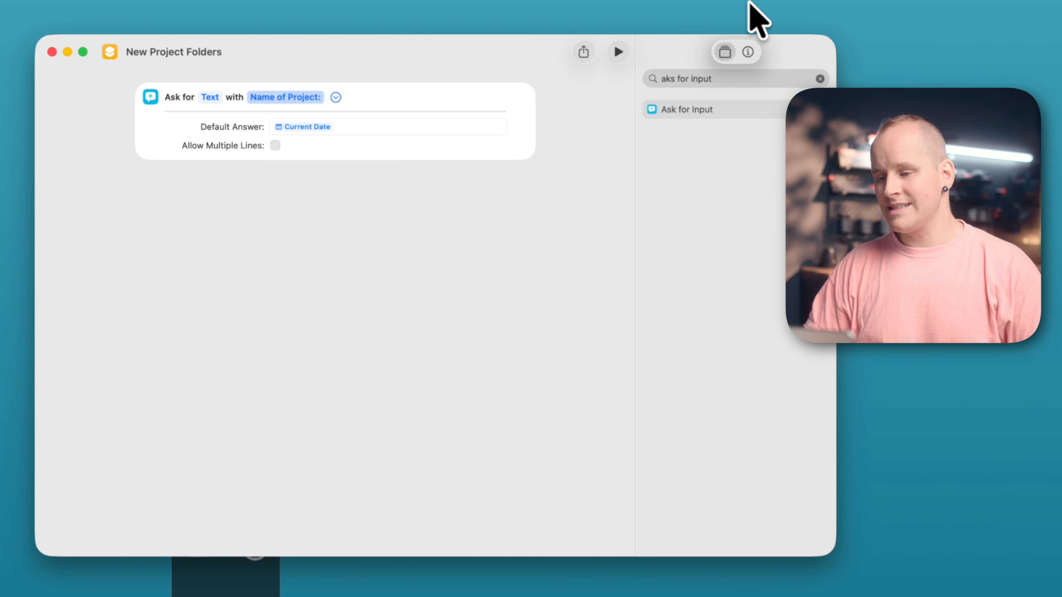
Find the Choose from Menu action and add it below the Ask for Input action.
click(730, 81)
text(menu)
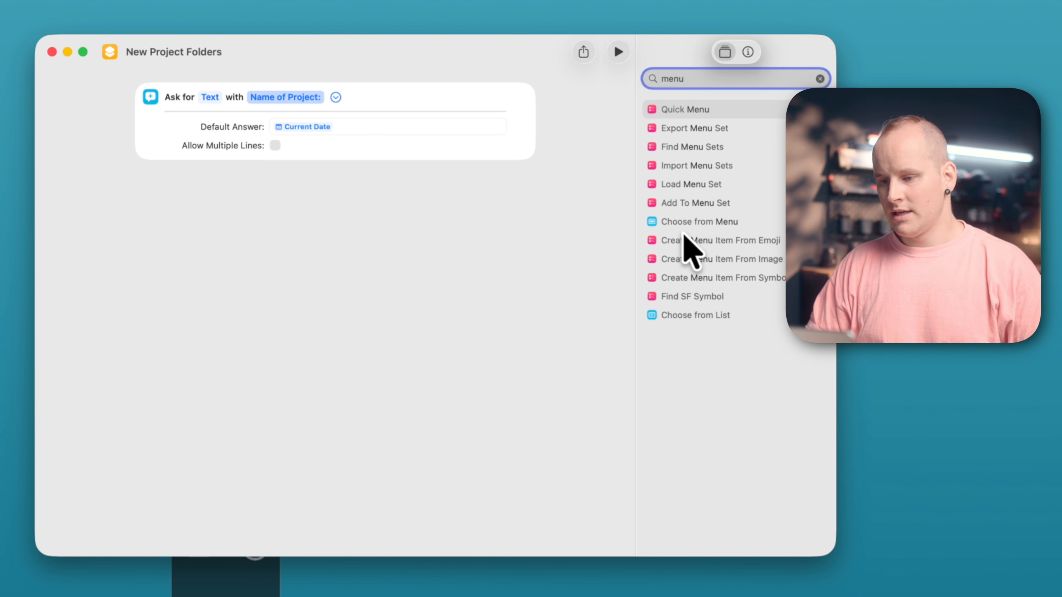
click(717, 224)
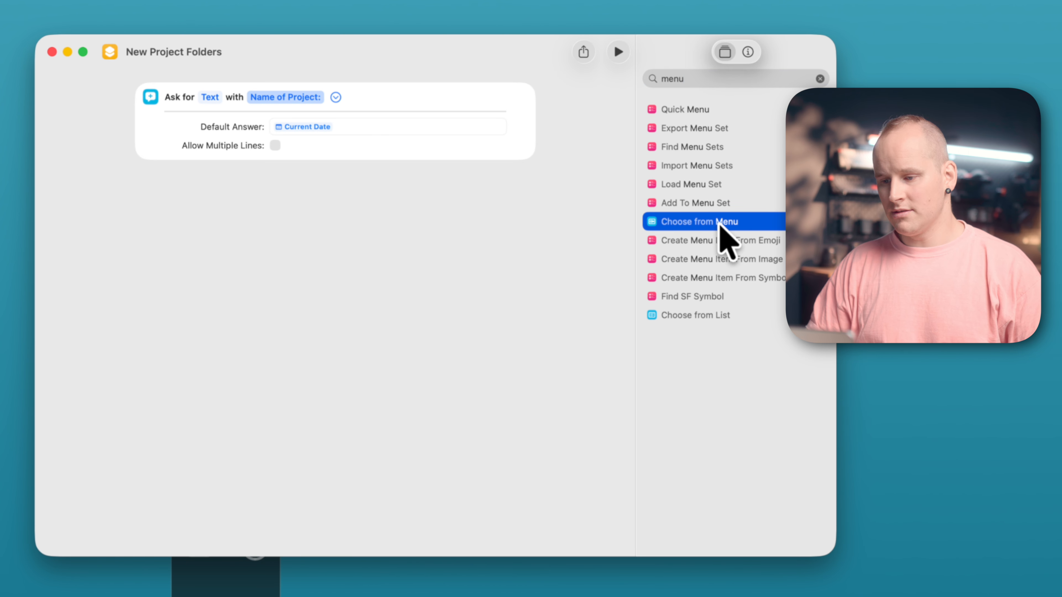
double_click(758, 225)
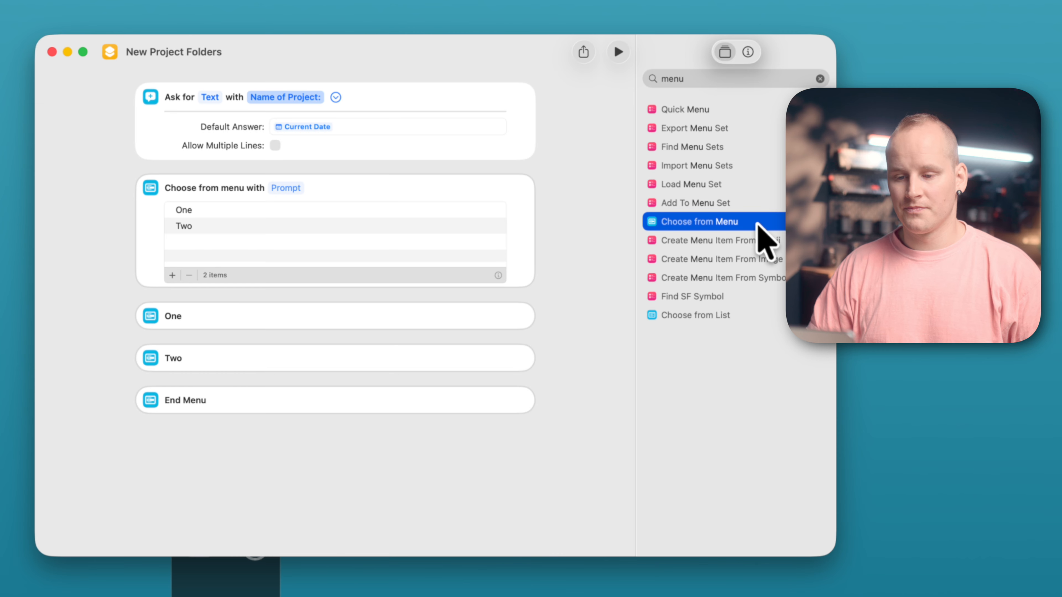
Rename the two menu items Film and Post, and add a third item named Shortcut.
click(281, 211)
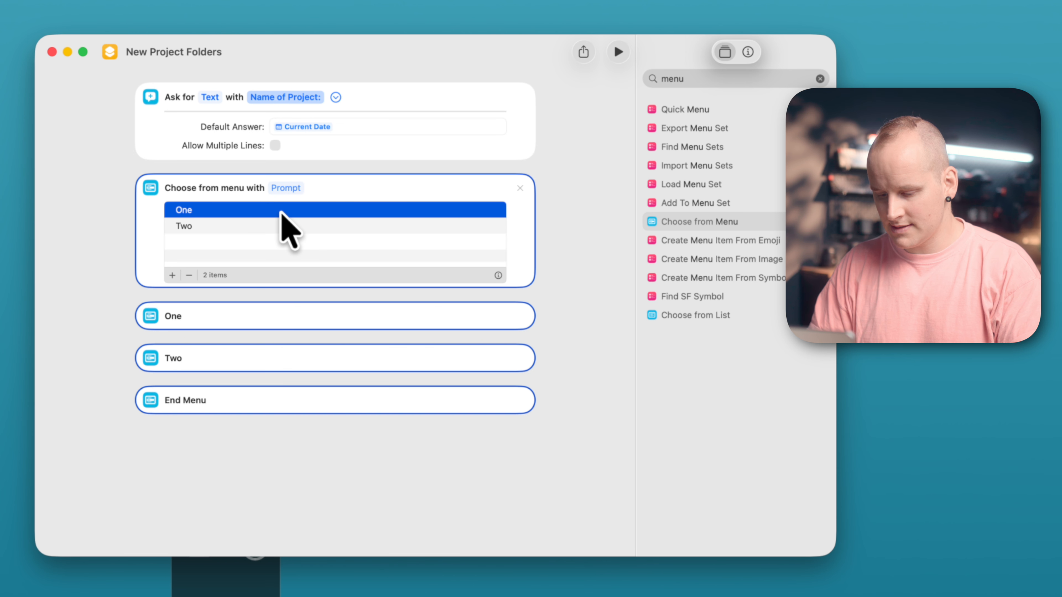
click(280, 211)
text(Film)
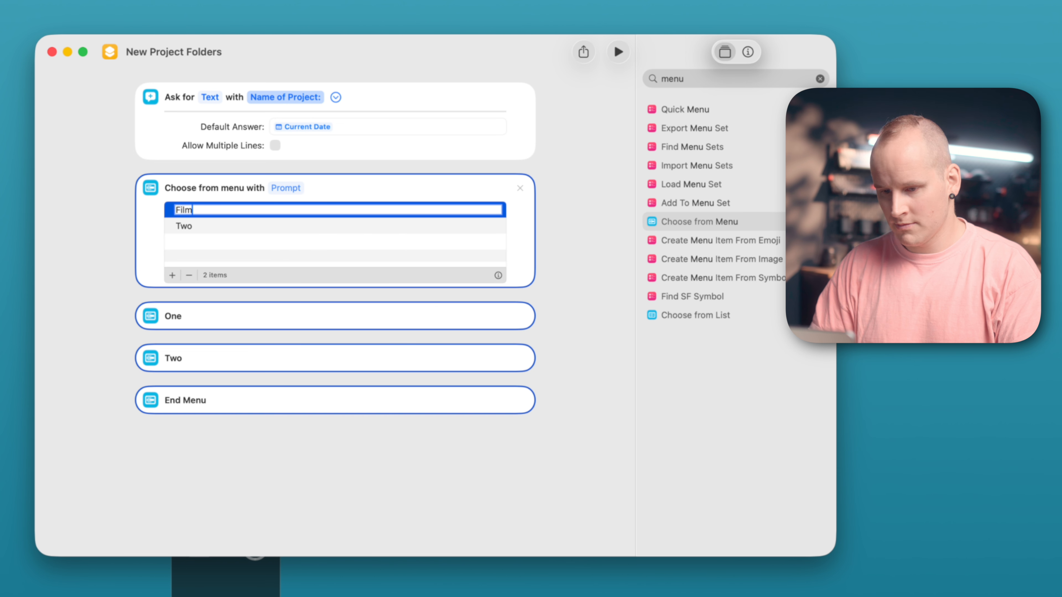
click(248, 223)
text(Post)
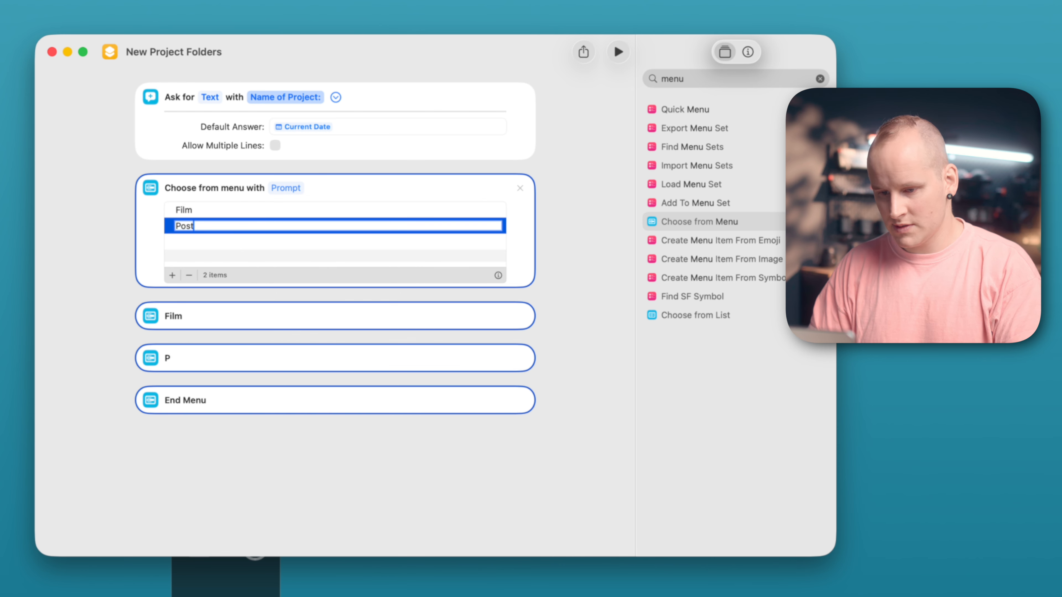
click(172, 275)
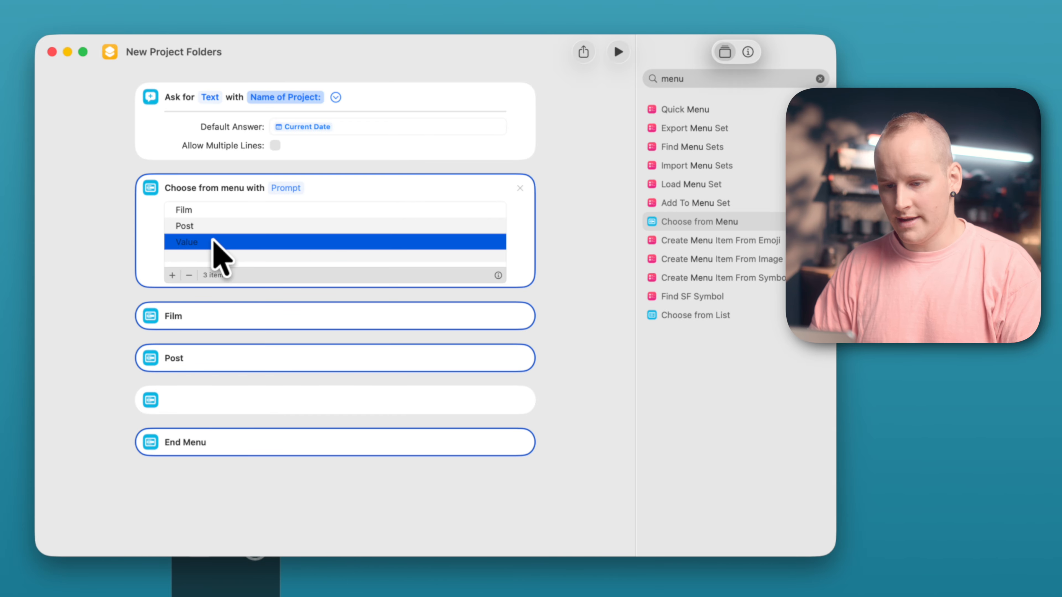
text(Shortcut)
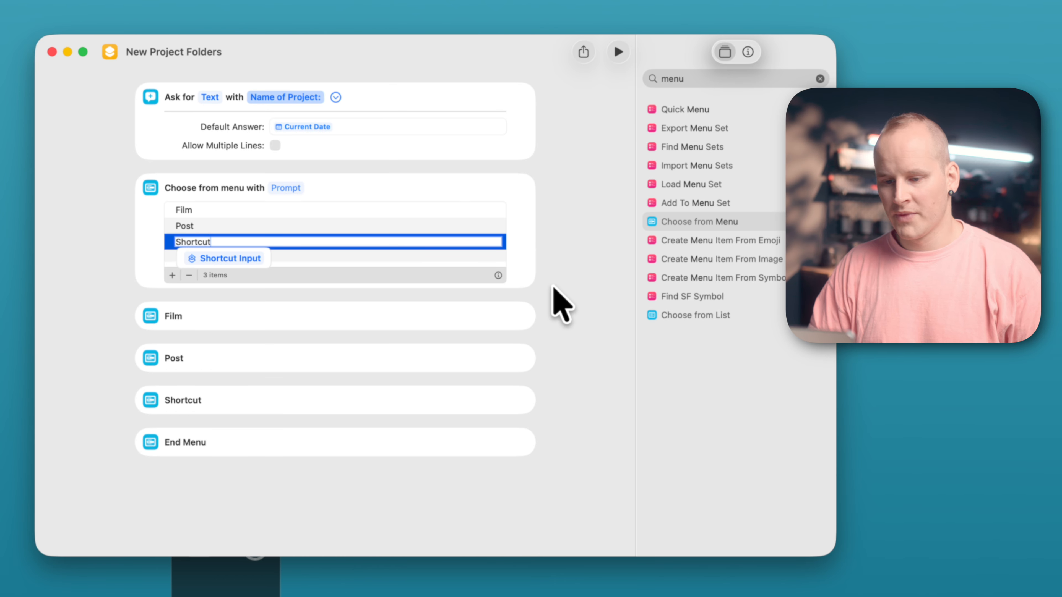
key(Return)
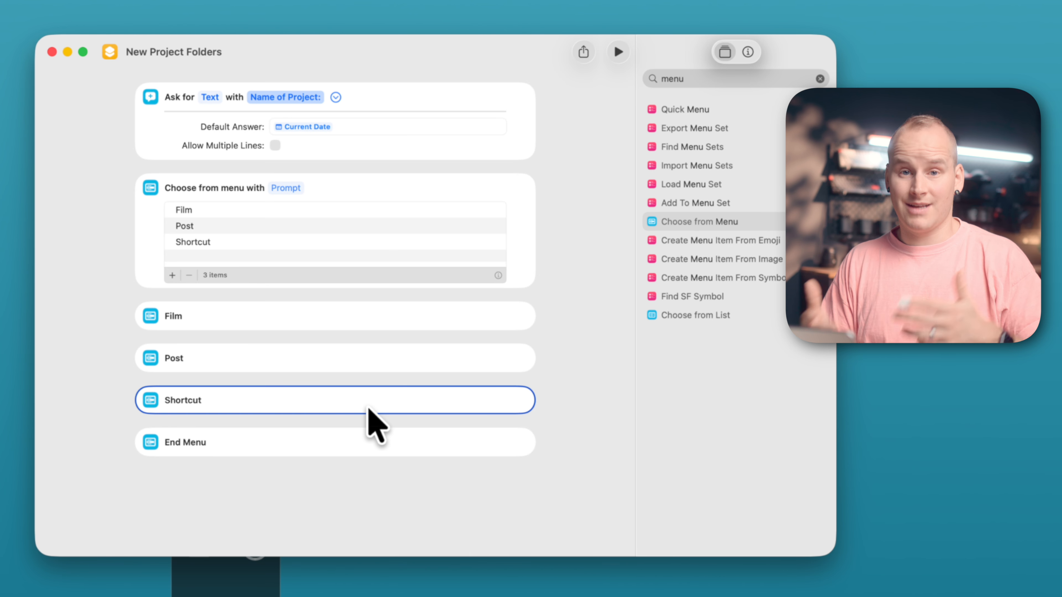
Find the Files Create Folder action and add it under the Film menu branch.
click(714, 81)
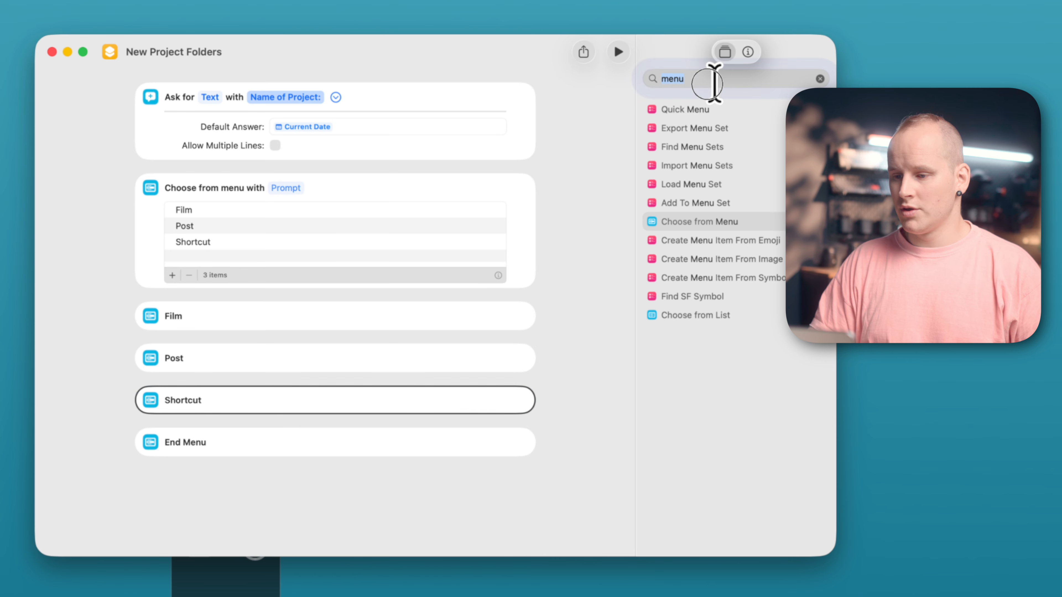
text(create folder)
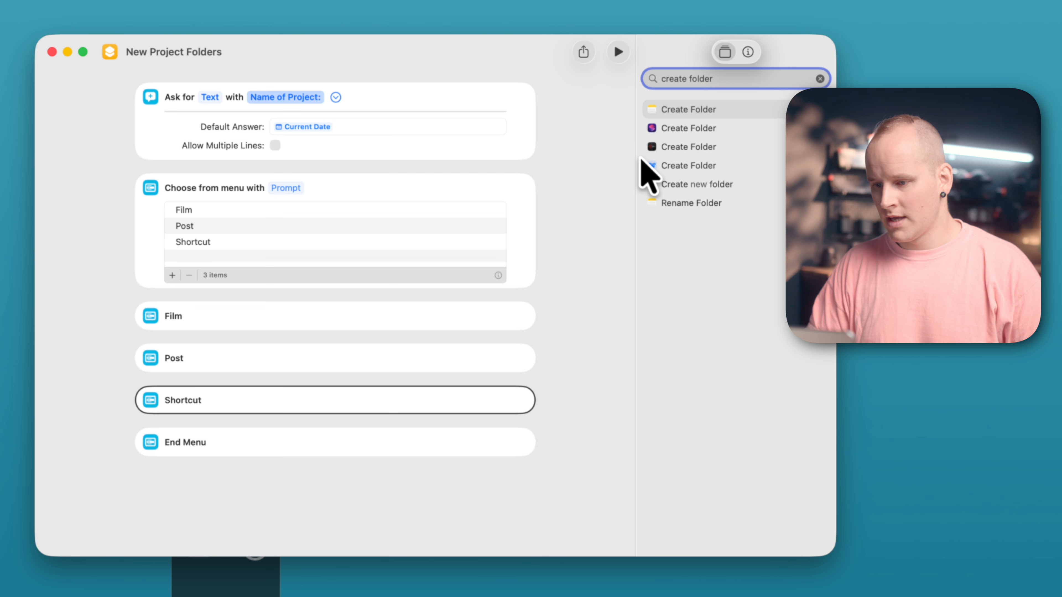
click(695, 165)
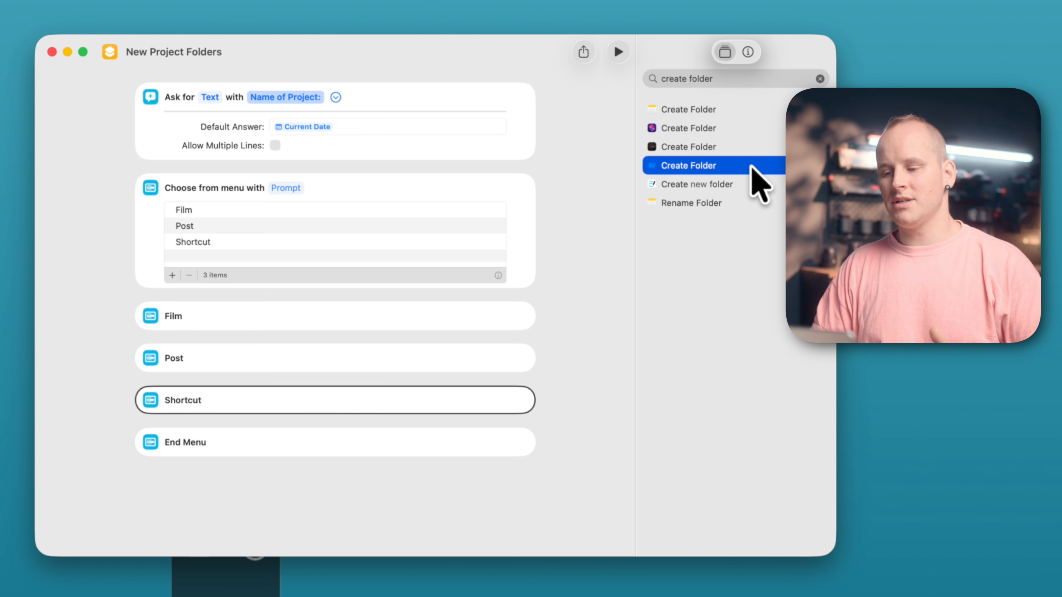
drag(752, 166, 333, 358)
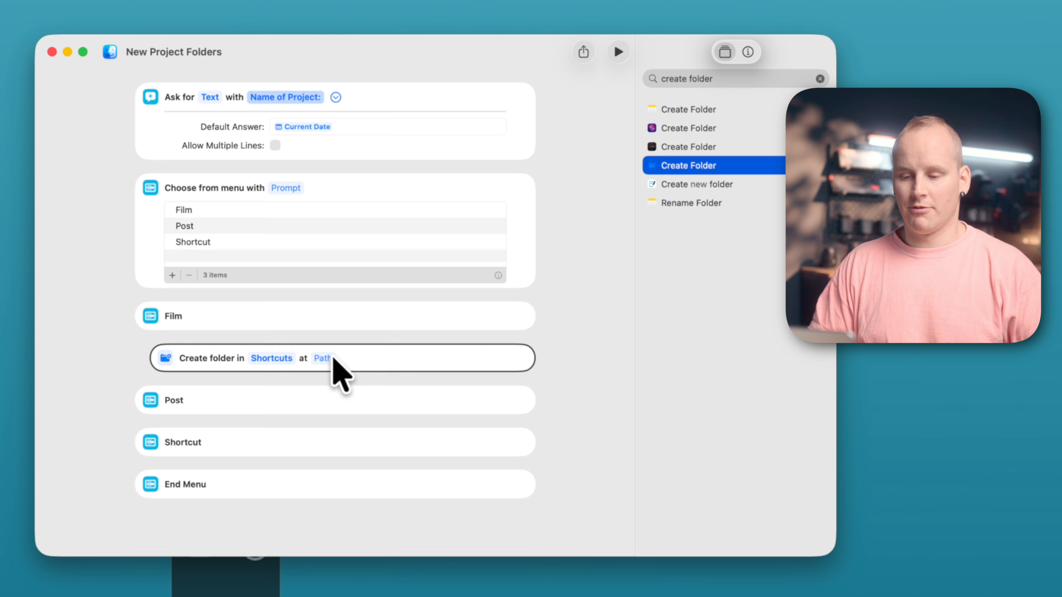
Set the Create Folder action's destination to the Film folder inside 00 inBox.
click(274, 359)
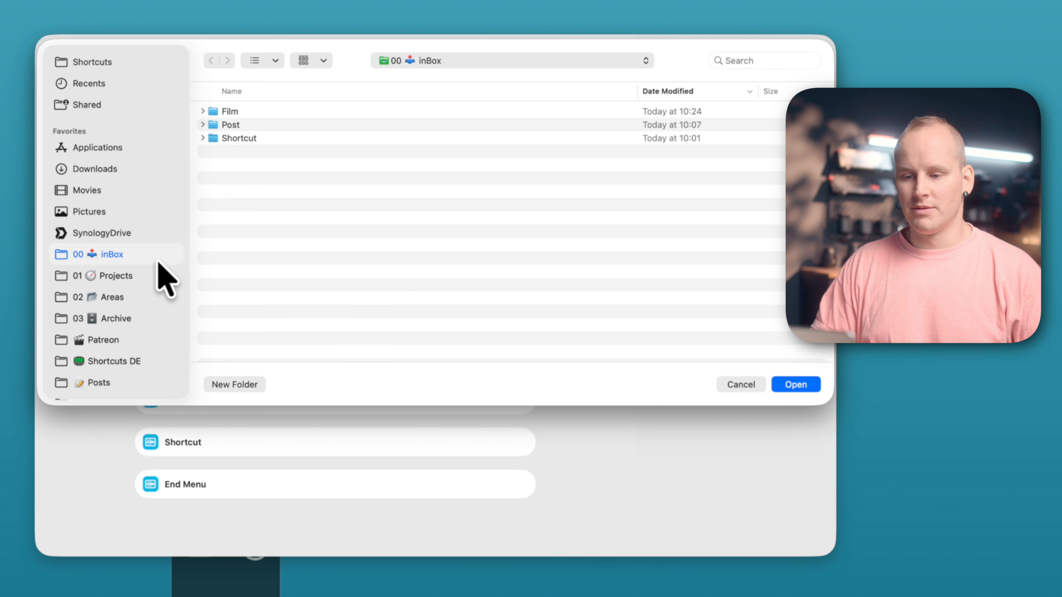
double_click(256, 112)
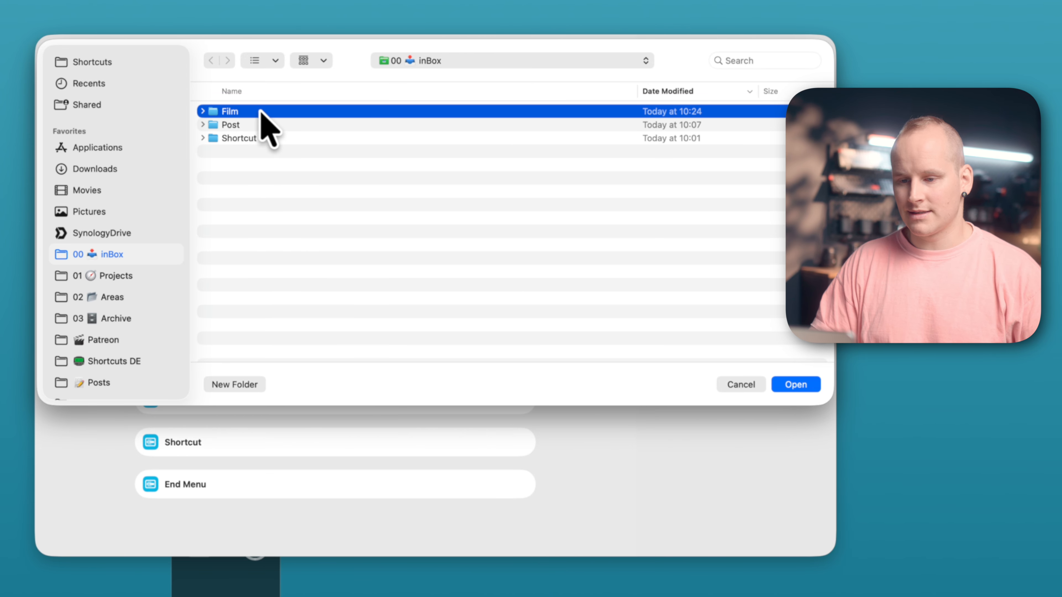
click(794, 384)
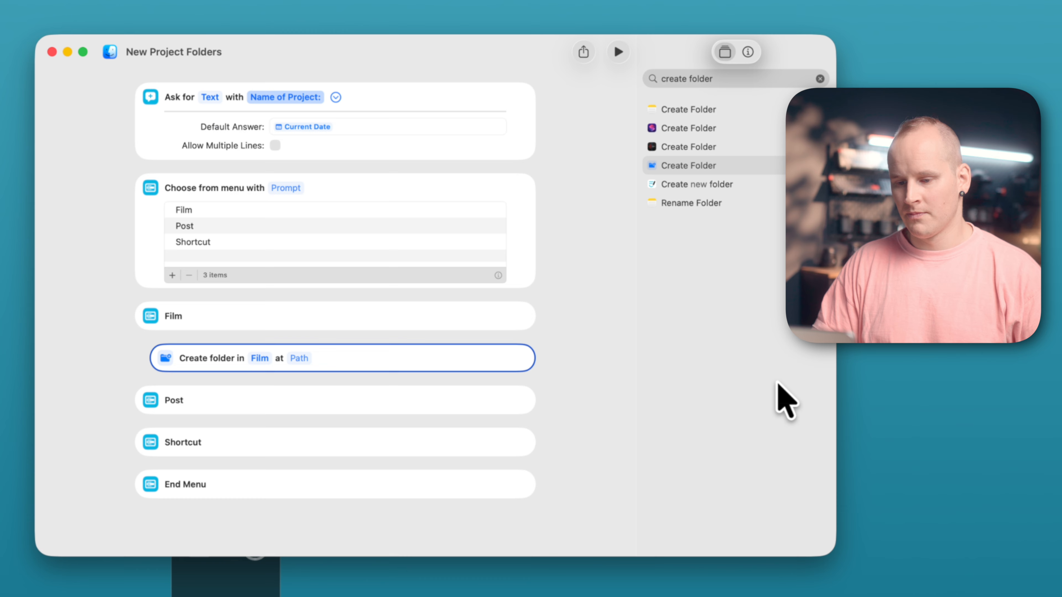
Set the Create Folder action's path to the Ask for Input variable followed by /Folder A.
click(298, 358)
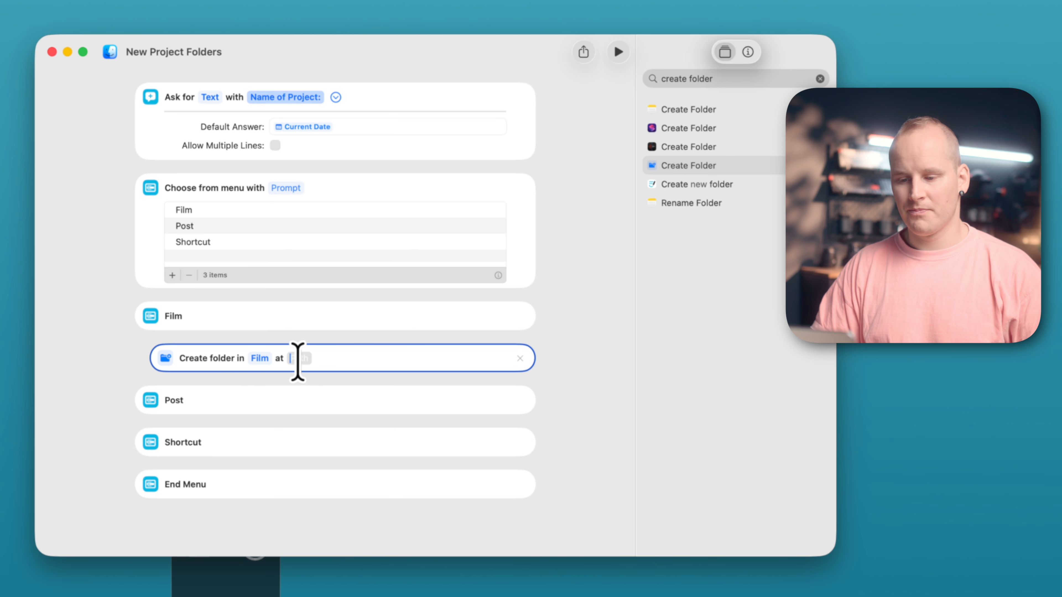
right_click(299, 360)
mouse_move(364, 423)
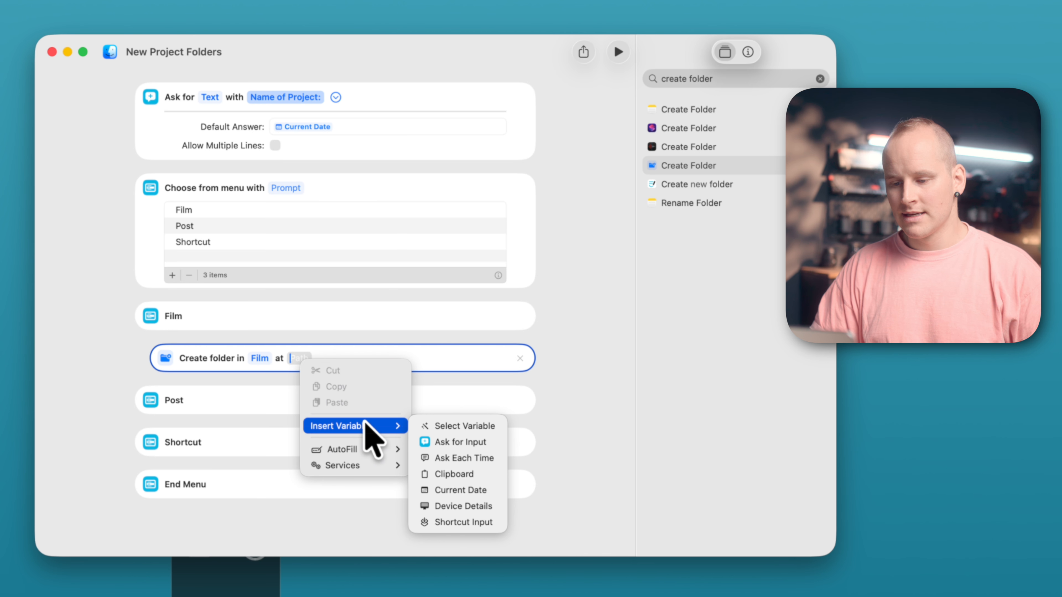
click(487, 442)
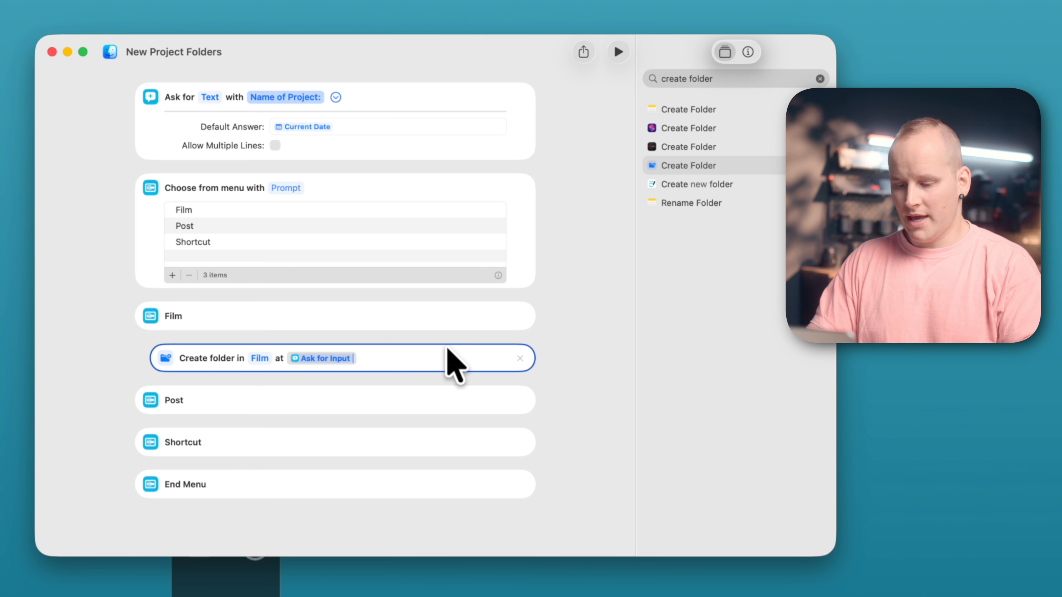
text(/Folder A)
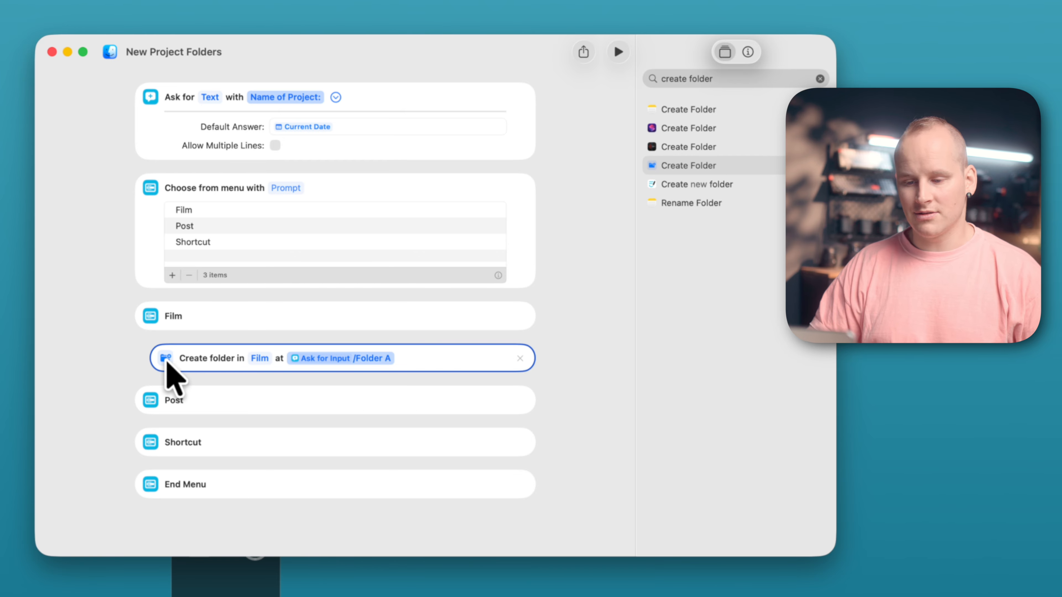
Paste a copy of the Film branch's Create Folder action below it and change the copy's subfolder to /Folder B.
right_click(167, 363)
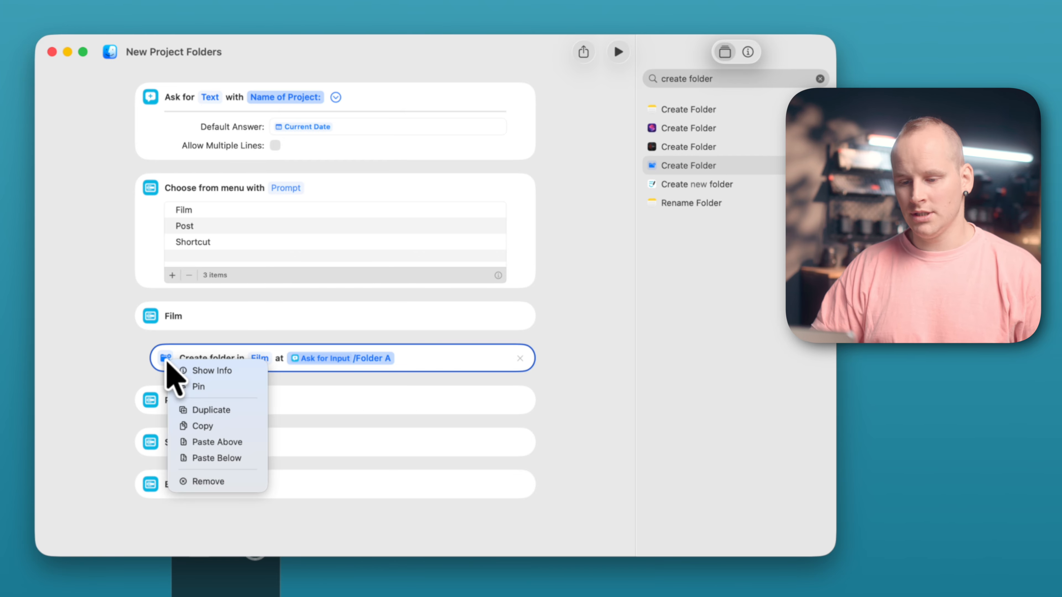
click(247, 427)
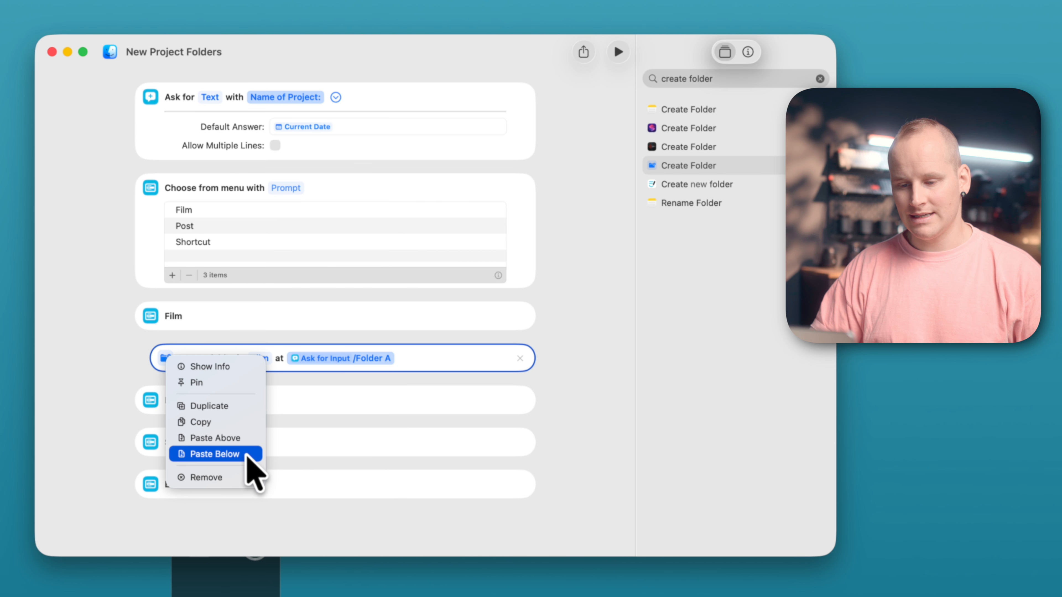
click(246, 456)
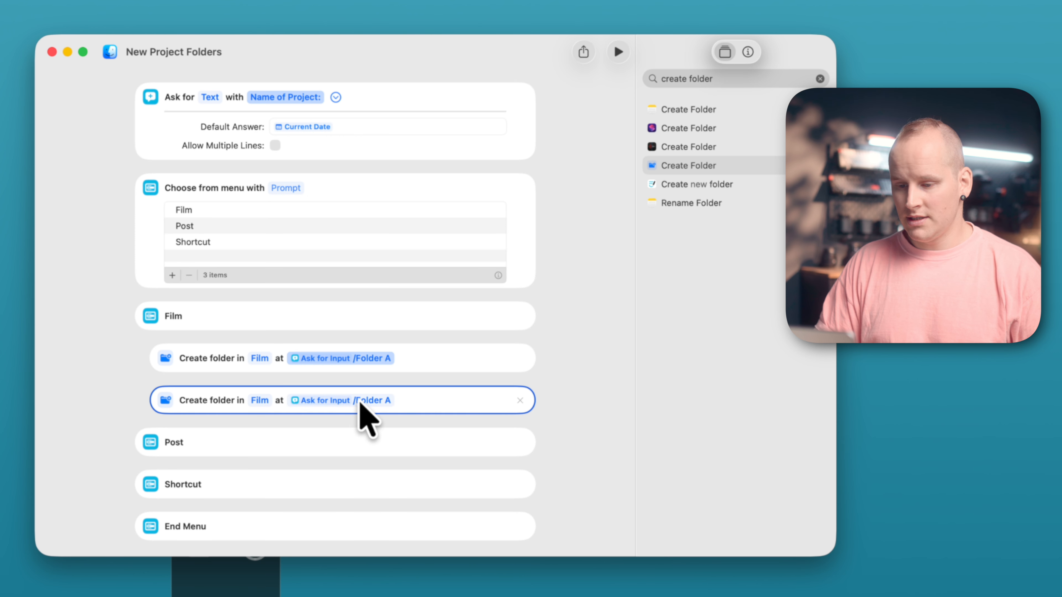
click(389, 401)
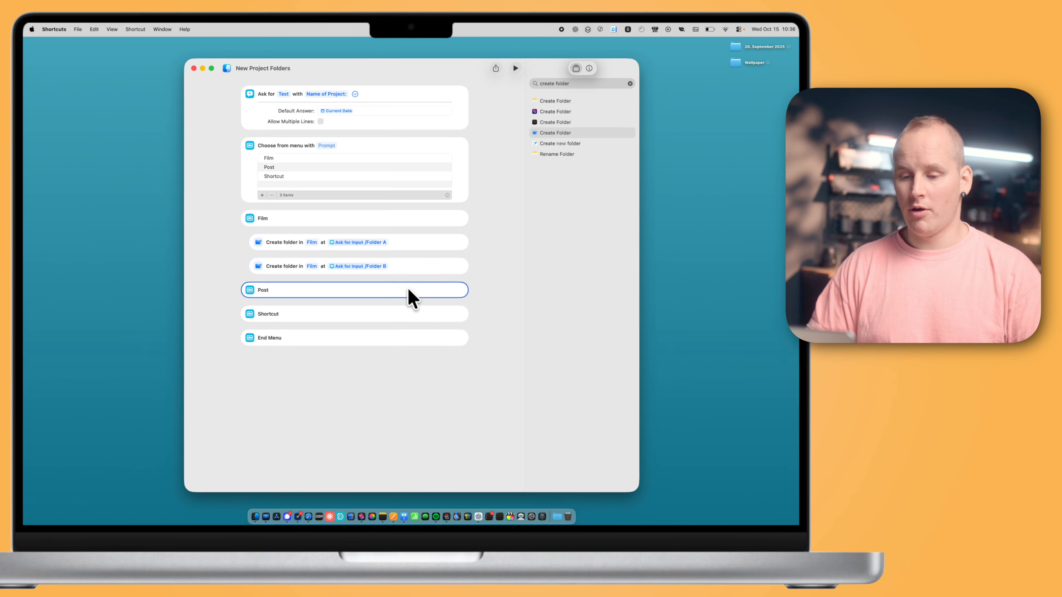
Copy both Create Folder actions from the Film branch into the Post and Shortcut branches.
click(391, 314)
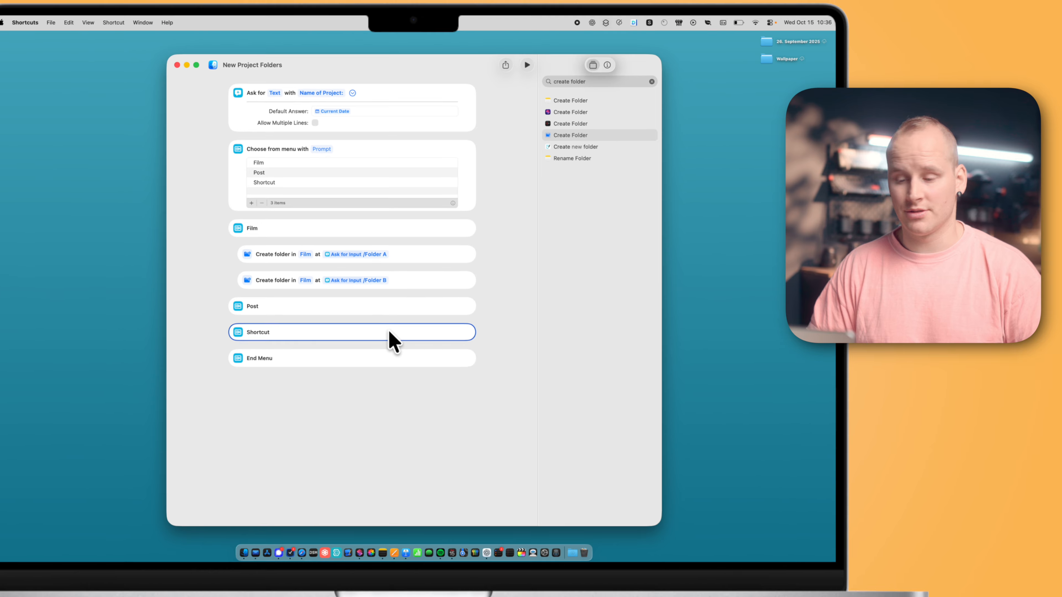
click(429, 343)
shift+click(429, 385)
key(super+c)
key(super+v)
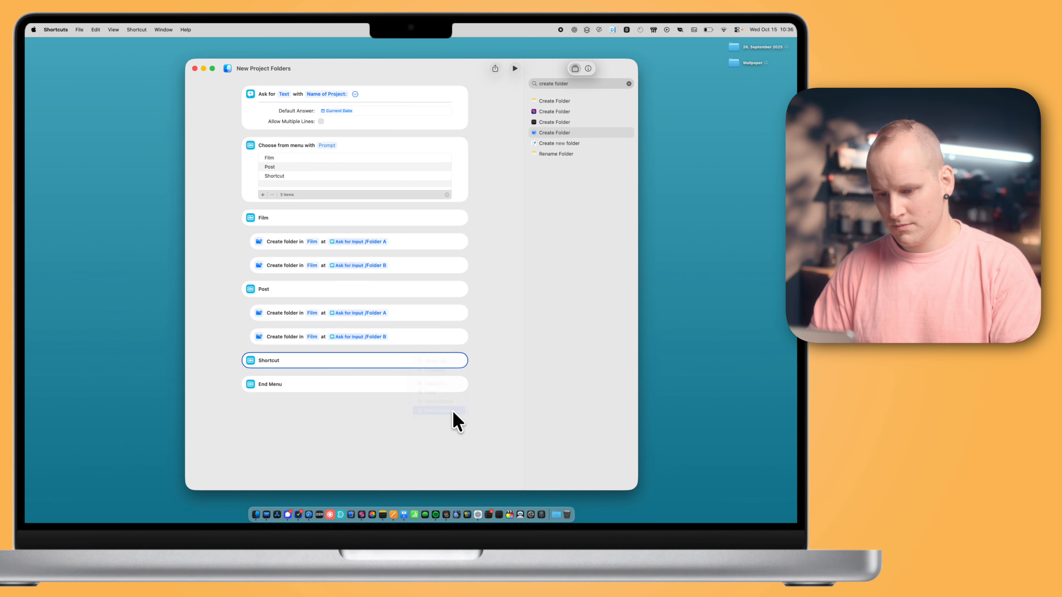
key(super+v)
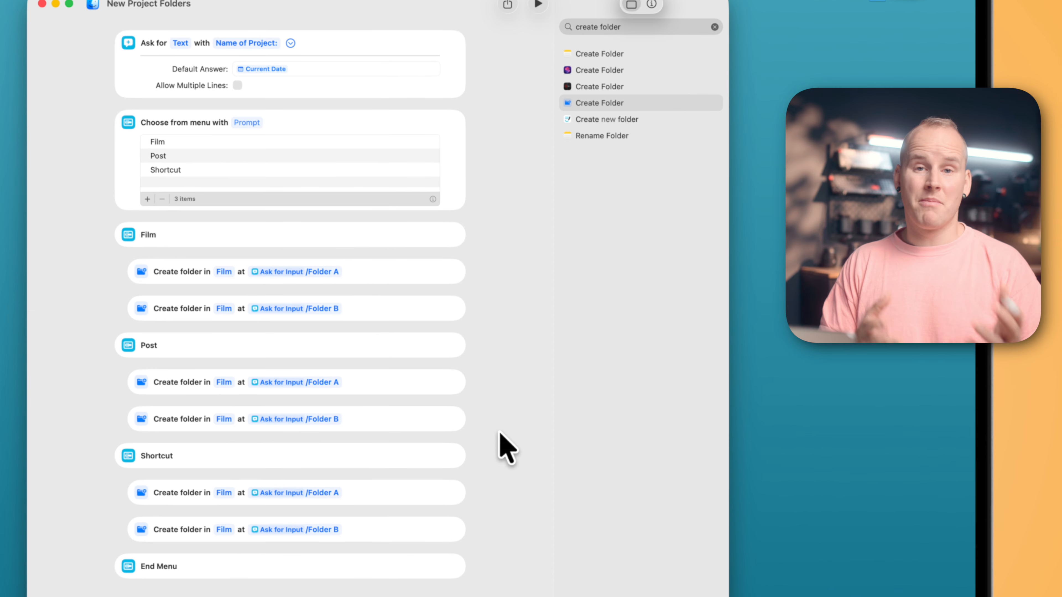
Set the destination of both Create Folder actions in the Post branch to the Post folder in 00 inBox.
click(252, 347)
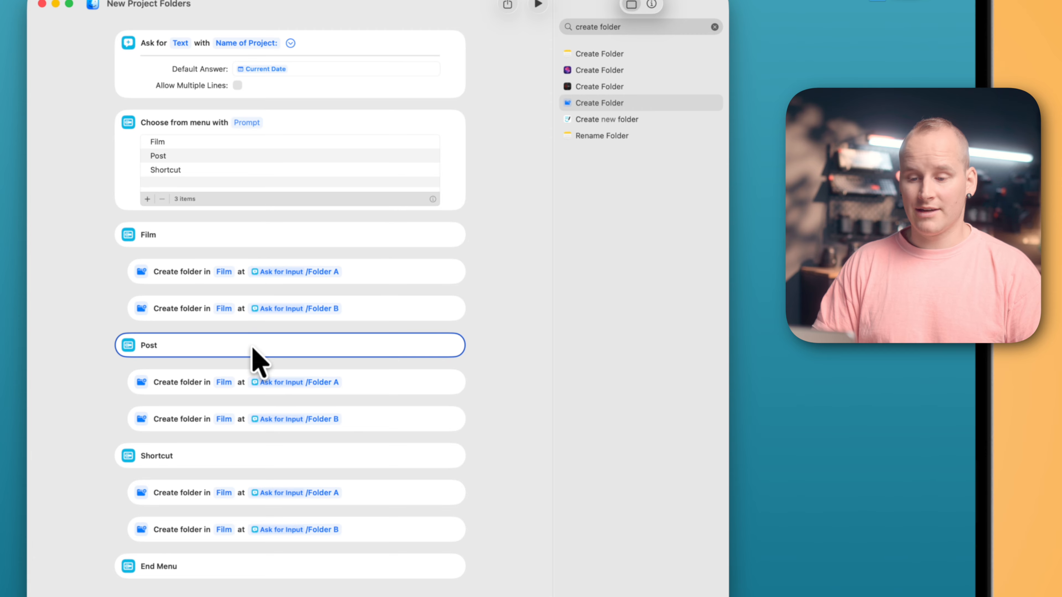
click(228, 383)
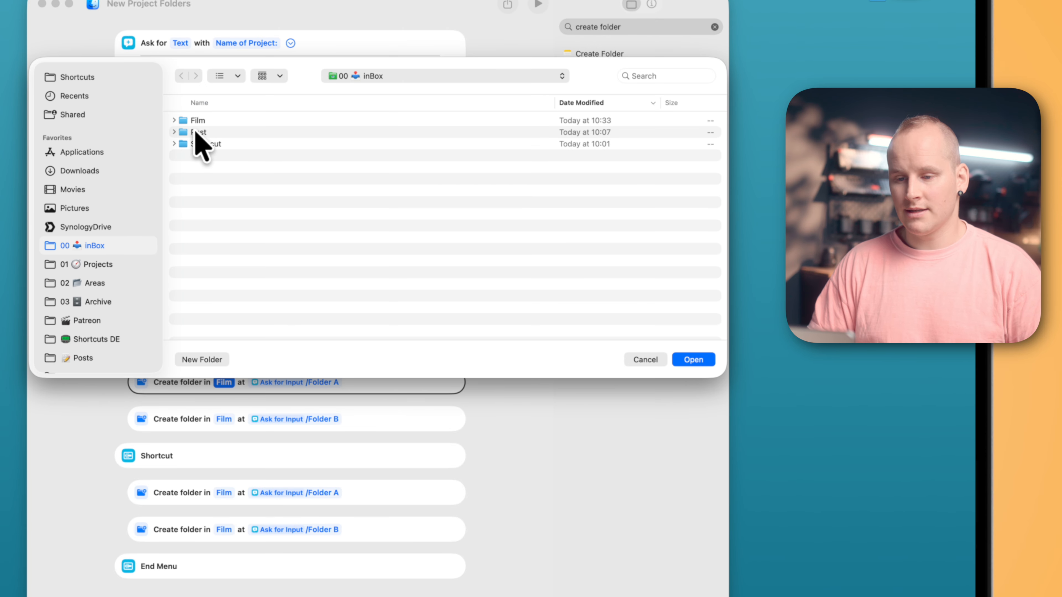
click(195, 131)
click(693, 360)
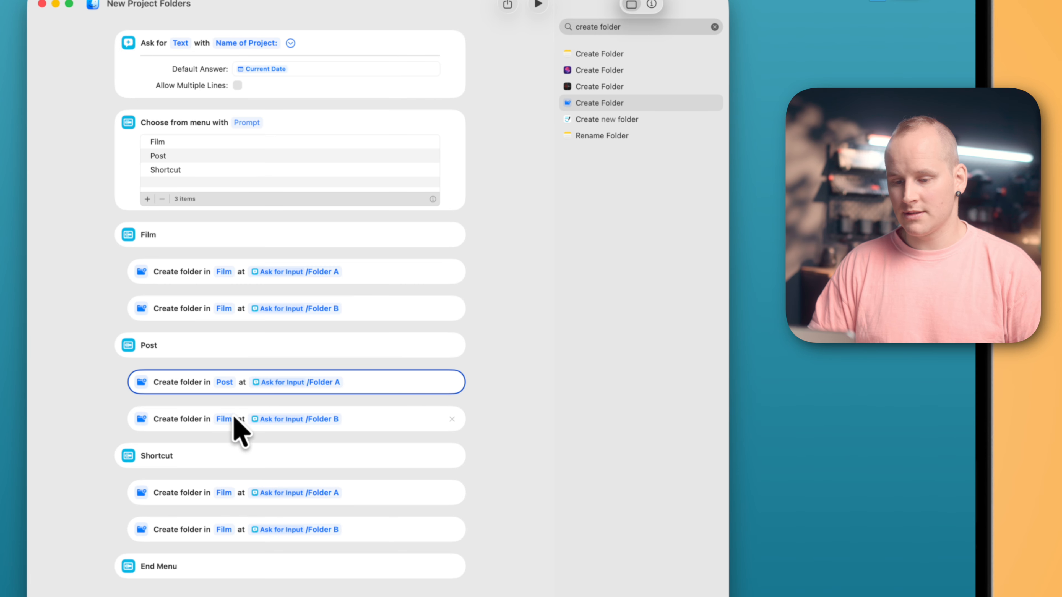
click(229, 419)
click(200, 133)
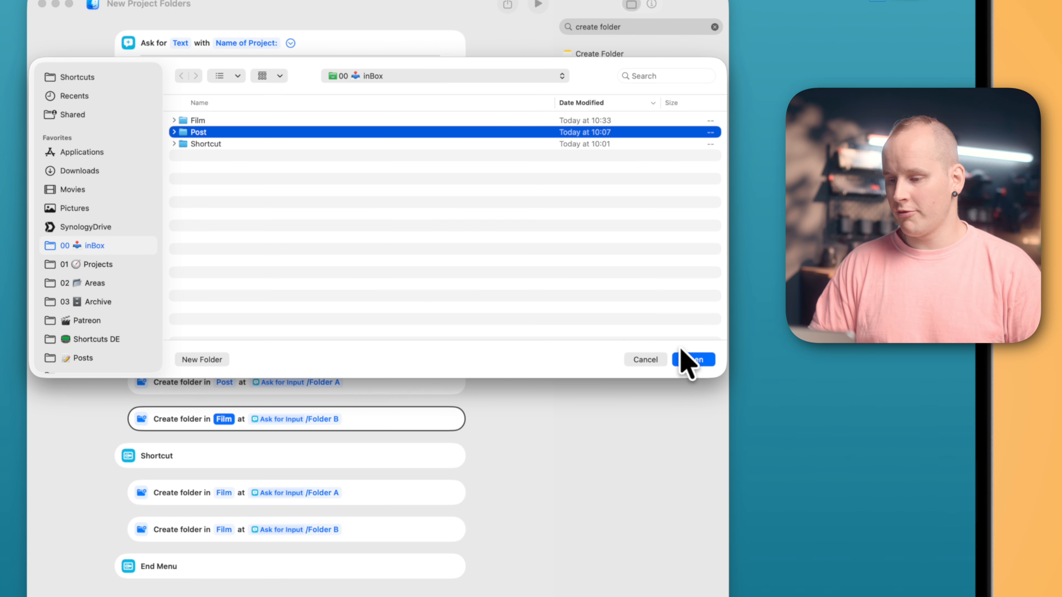
click(682, 358)
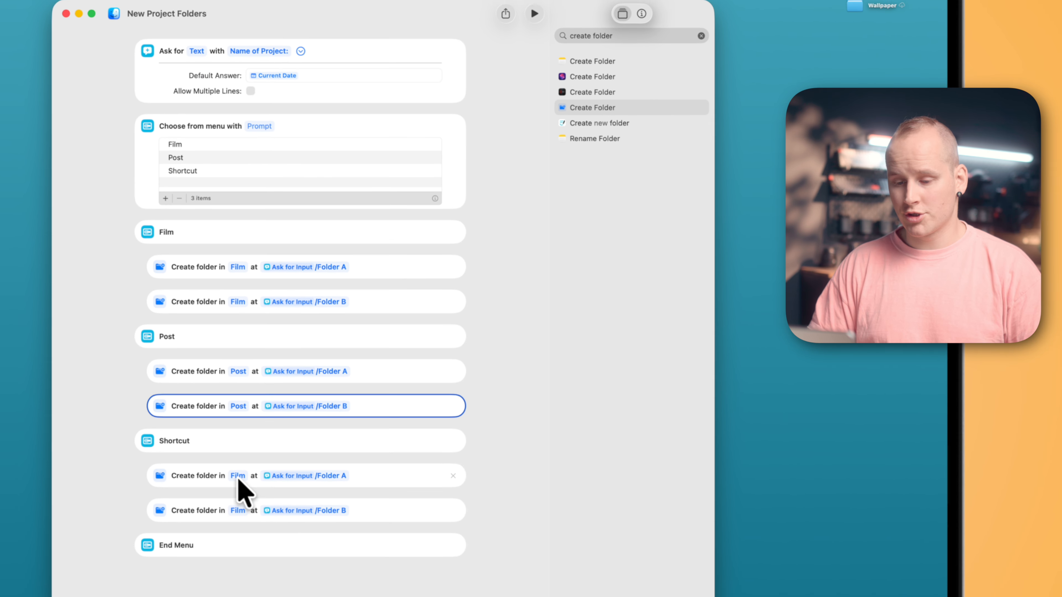
Set the destination of both Create Folder actions in the Shortcut branch to the Shortcut folder in 00 inBox.
click(224, 529)
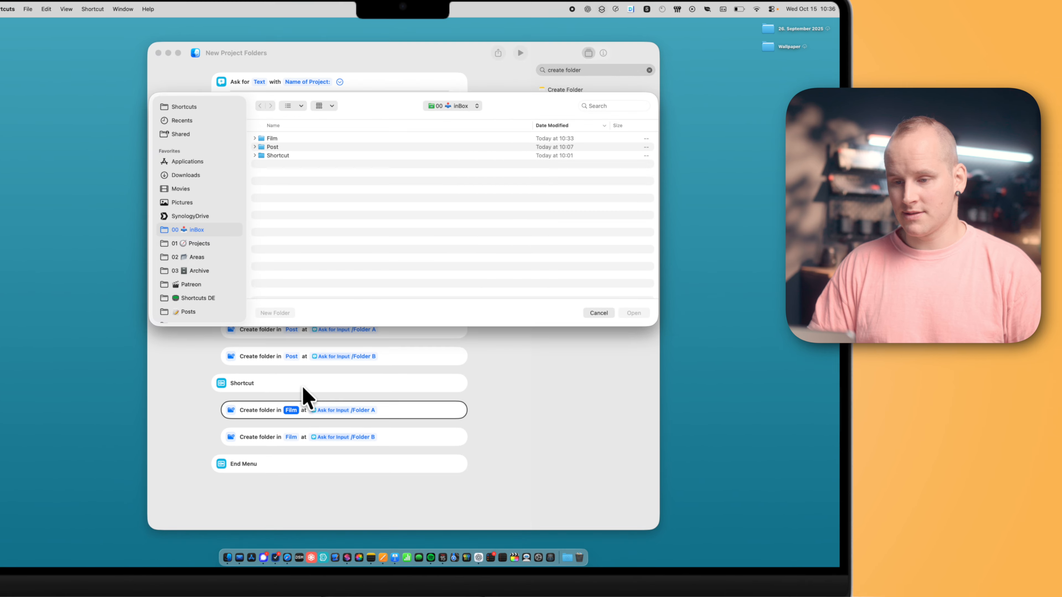
click(205, 143)
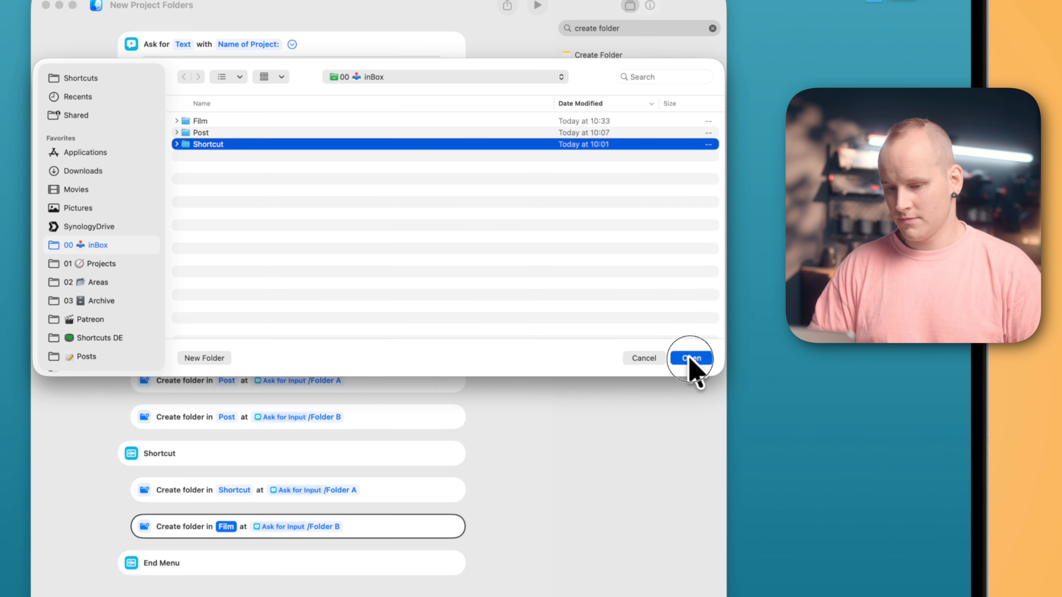
click(691, 359)
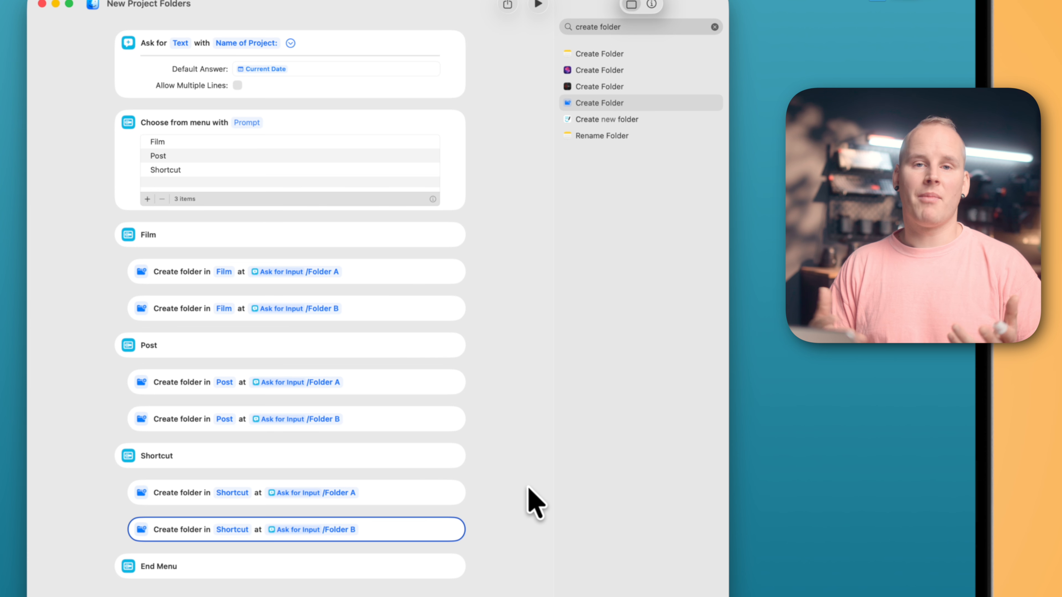
Change the subfolder names in the Post branch to Folder A1 and Folder B2.
click(332, 349)
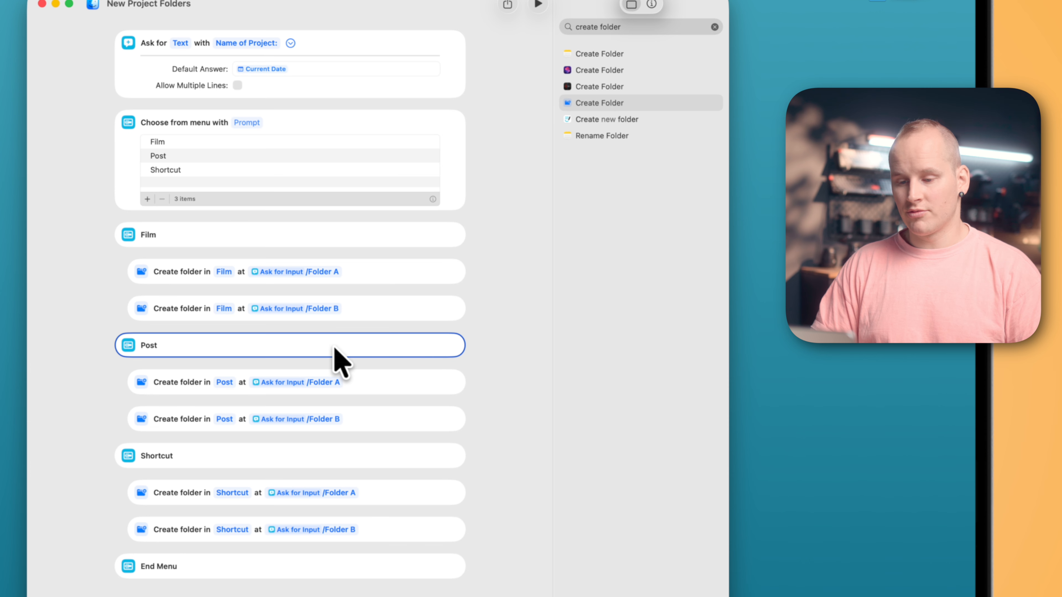
click(342, 383)
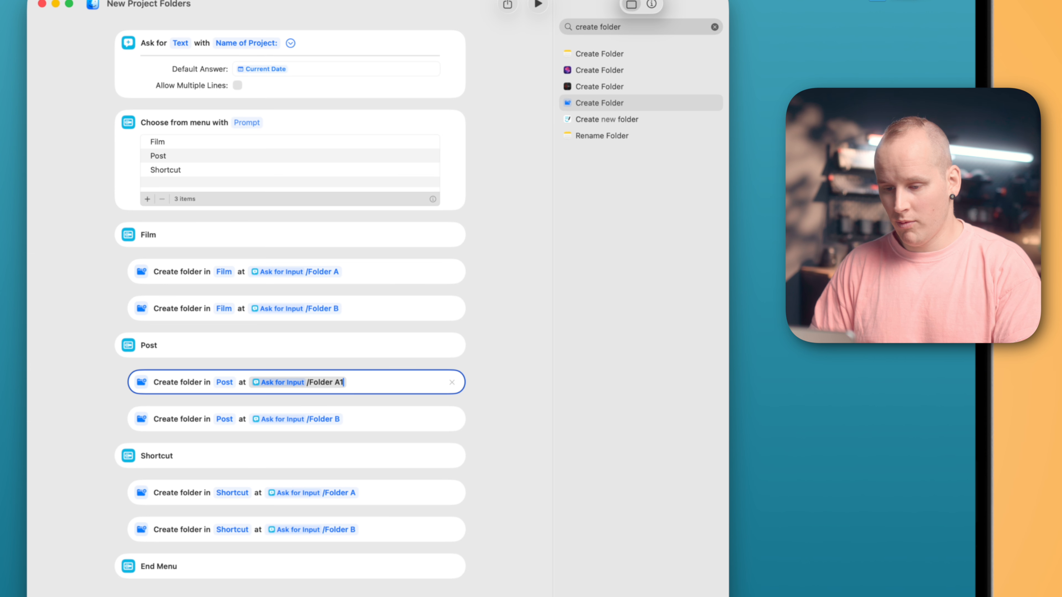
click(334, 419)
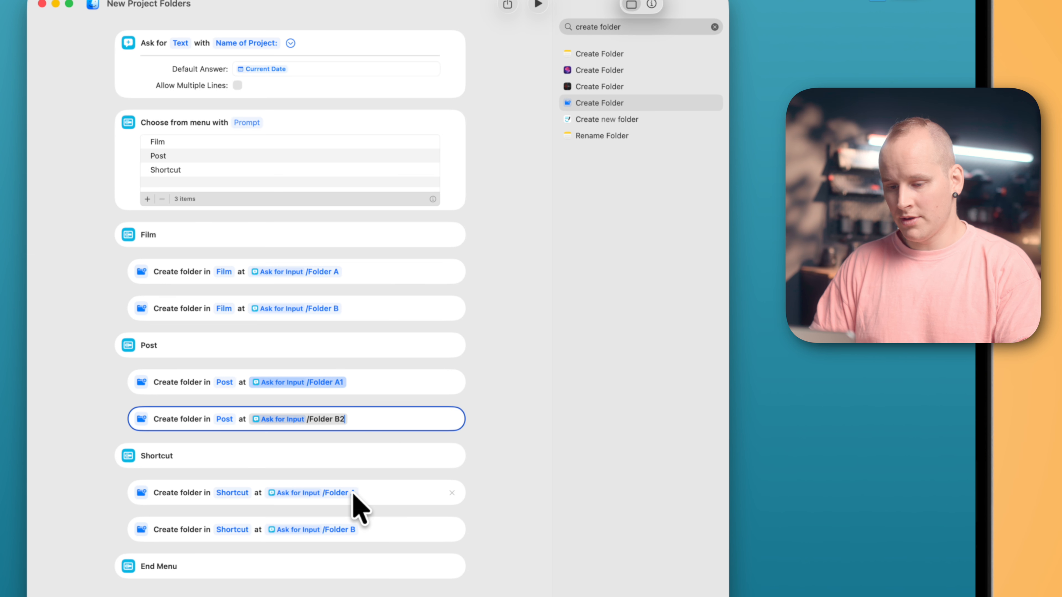
Change the first subfolder in the Shortcut branch to Folder F and remove that branch's second Create Folder action.
click(373, 493)
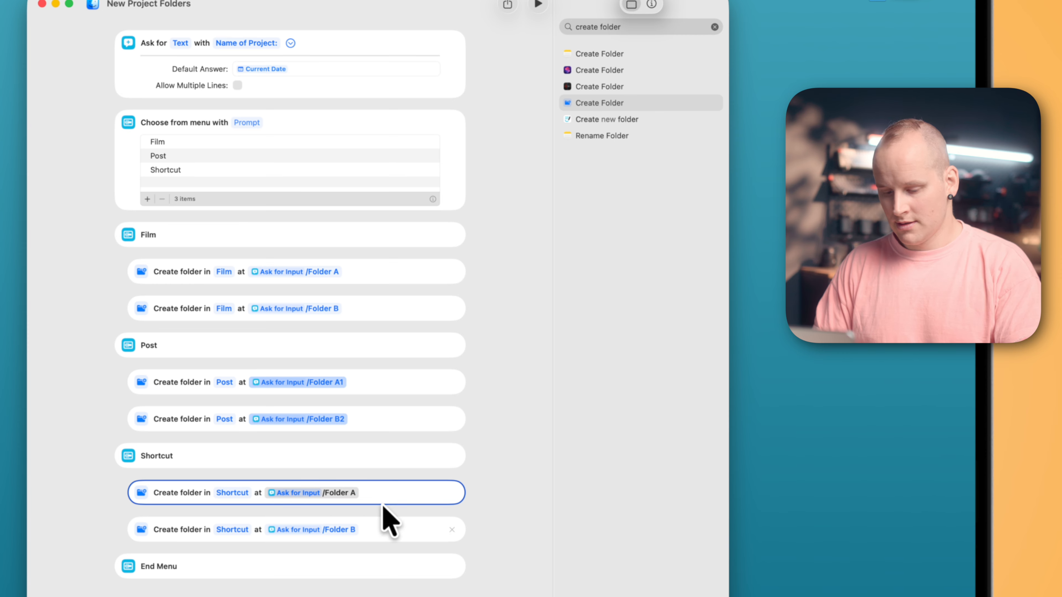
text(F)
click(359, 530)
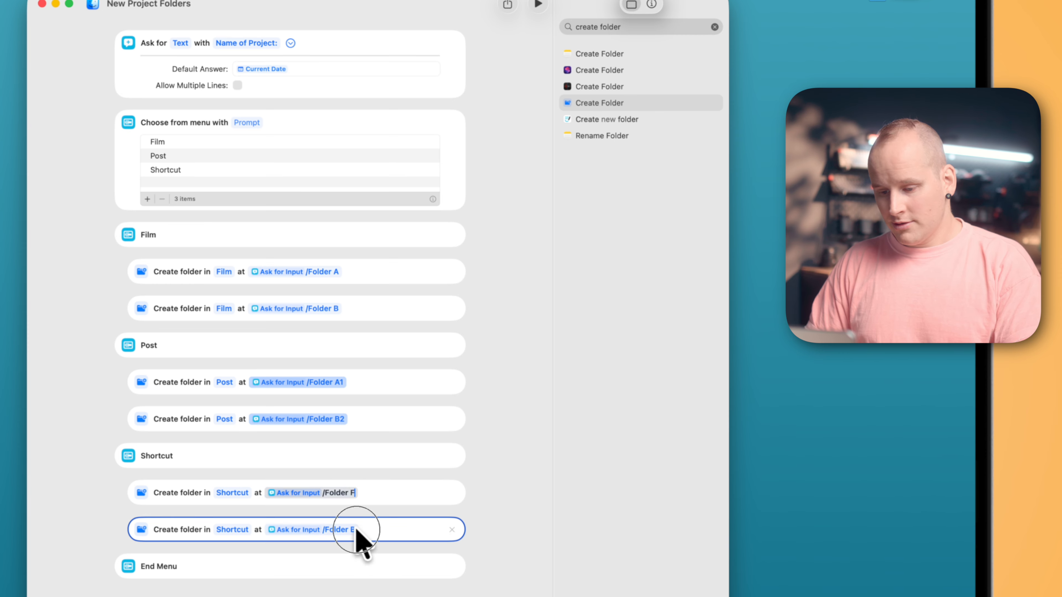
text(G)
click(469, 525)
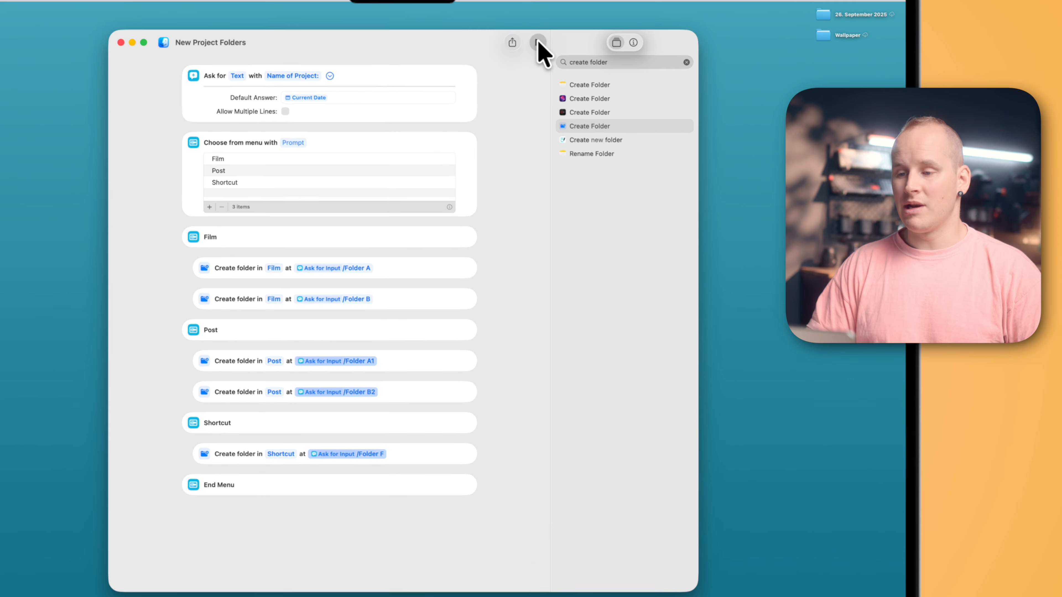
Run the shortcut with the project name 2025-10-15 Project Monkey X and choose Shortcut as the project type.
click(517, 65)
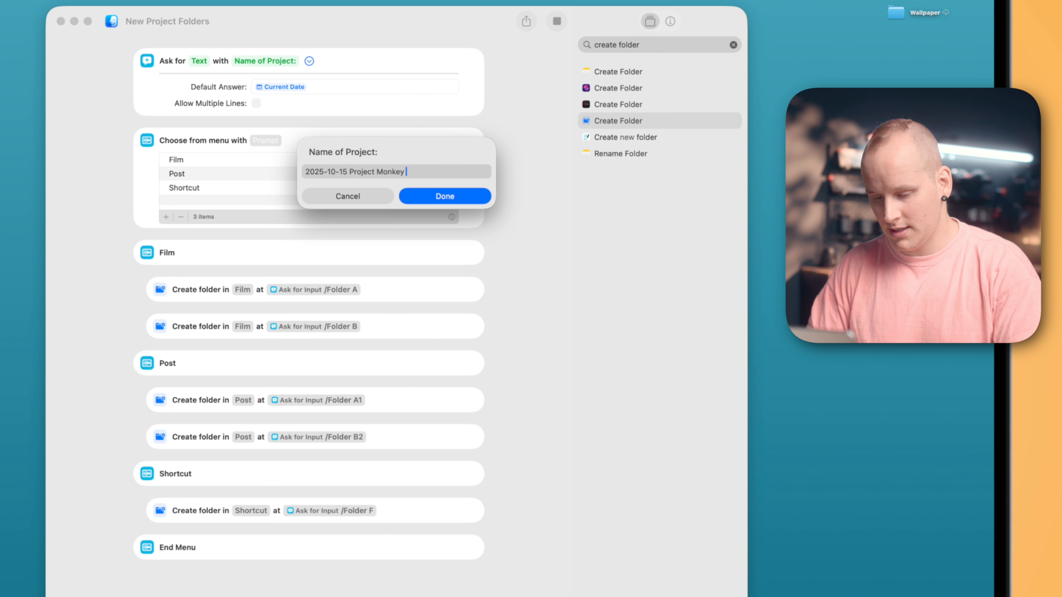
click(449, 198)
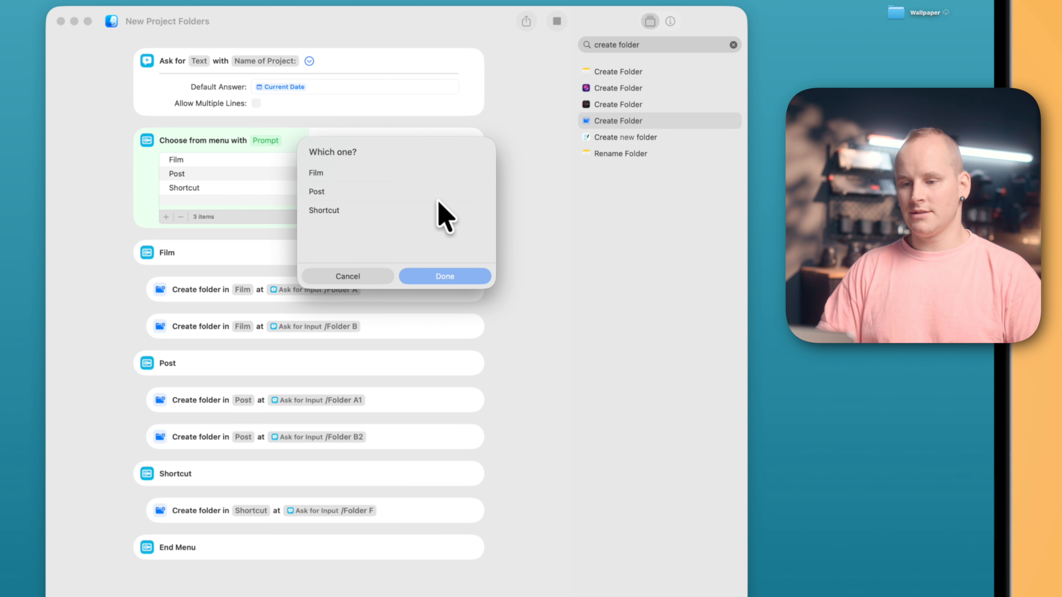
click(331, 209)
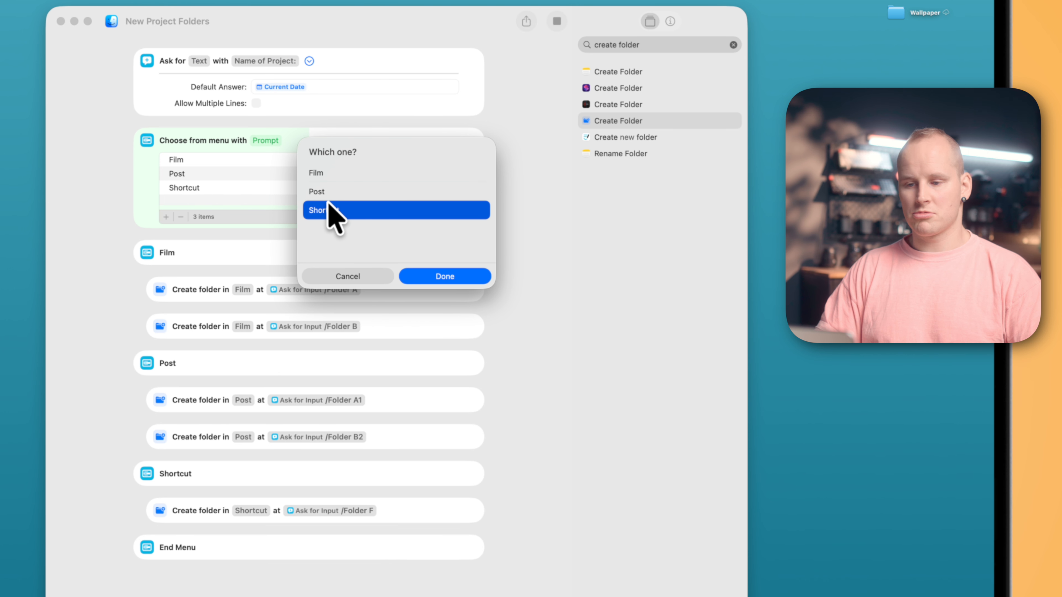
click(444, 277)
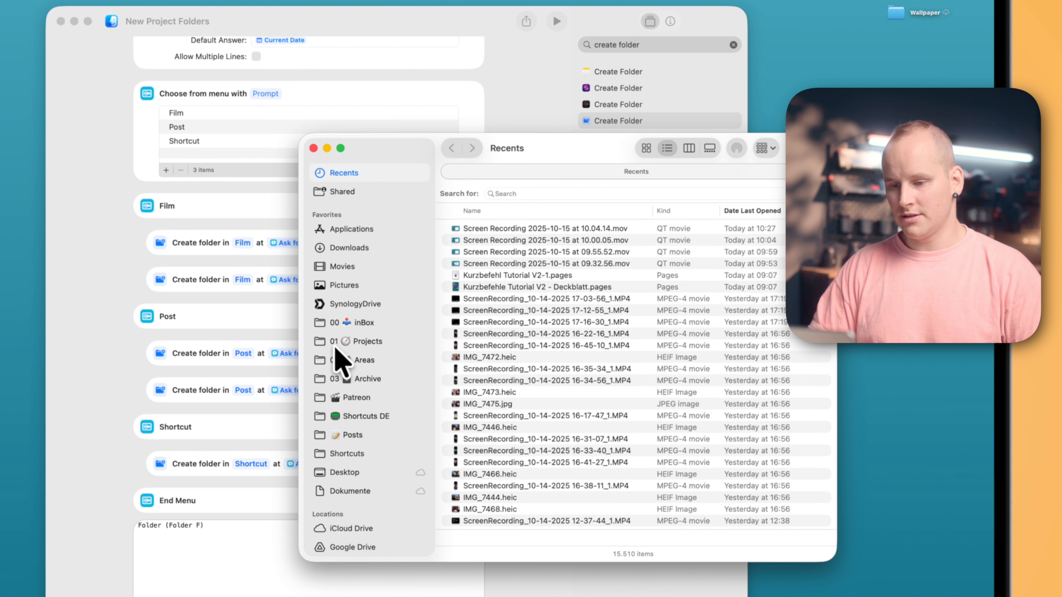
Open the 2025-10-15 Project Monkey X folder inside the Shortcut folder of 00 inBox in Finder to check its contents.
click(364, 324)
double_click(498, 233)
click(539, 211)
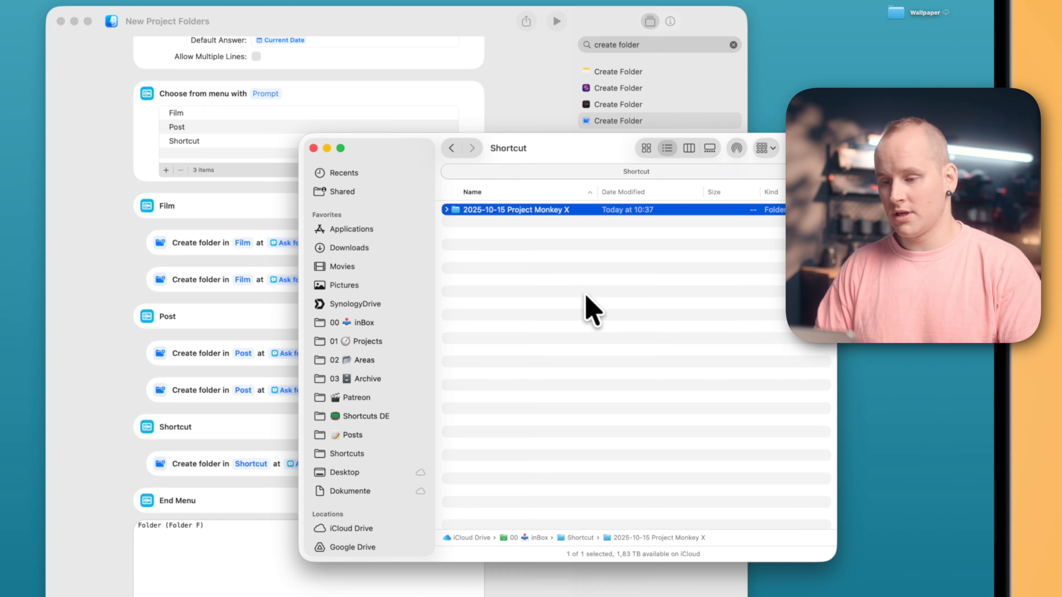
key(super+Down)
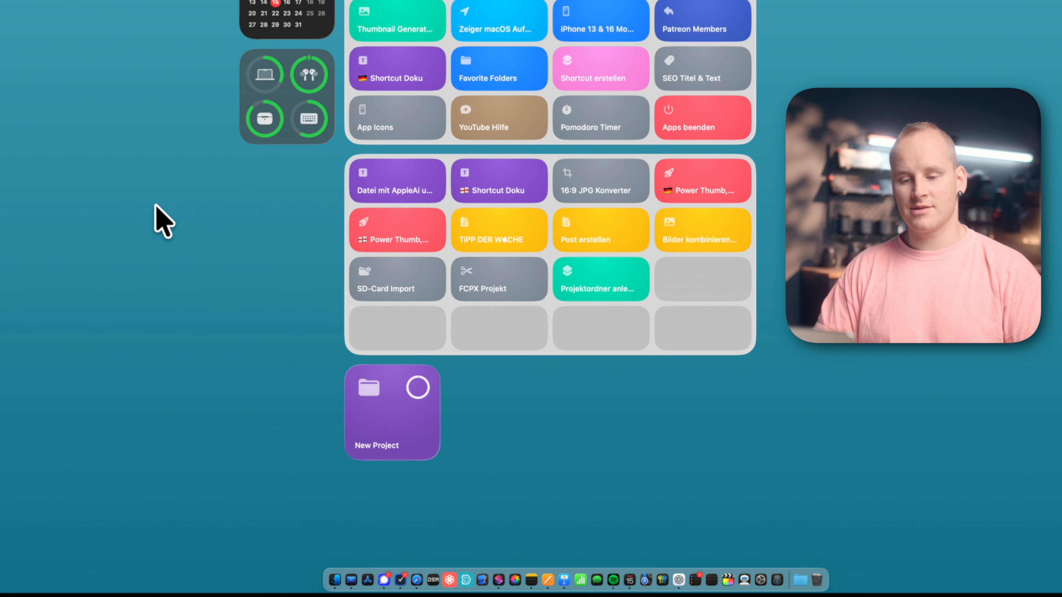
Search the desktop widgets for shortcuts and add the single Shortcut widget to the desktop.
right_click(156, 214)
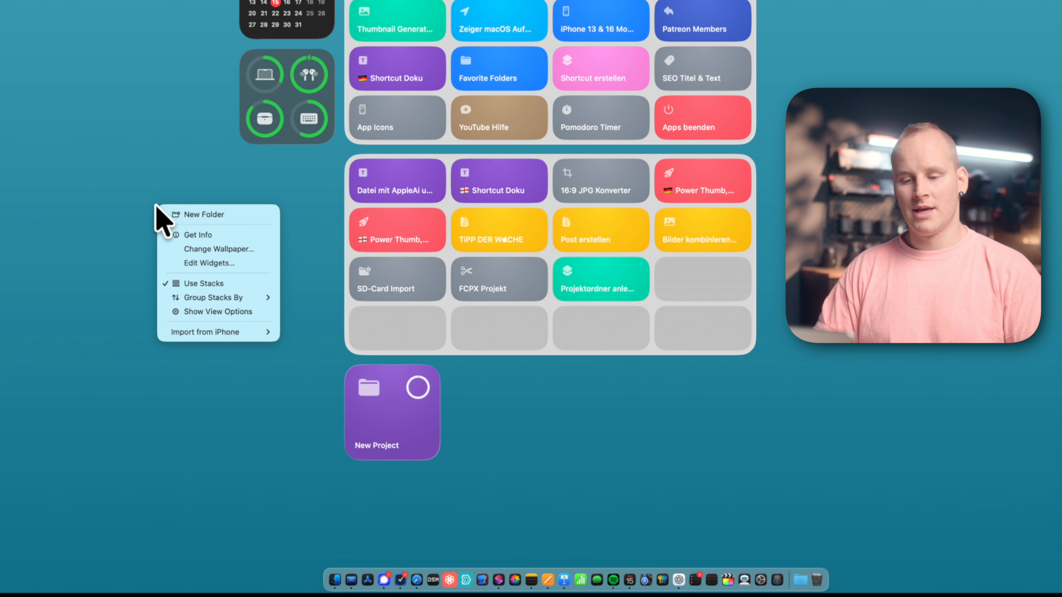
click(237, 263)
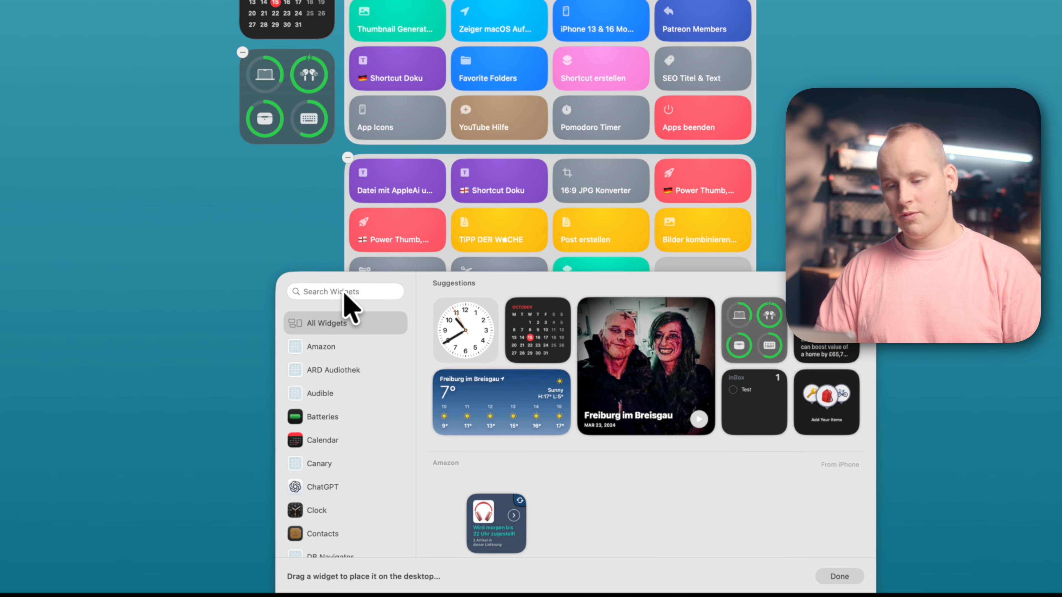
click(348, 293)
text(shortcuts)
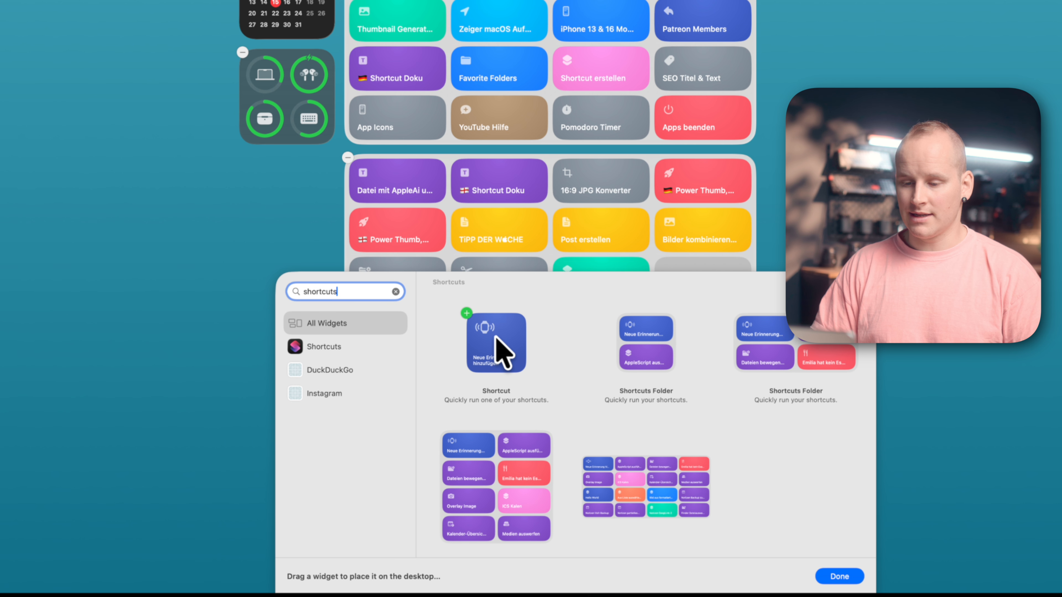
click(468, 319)
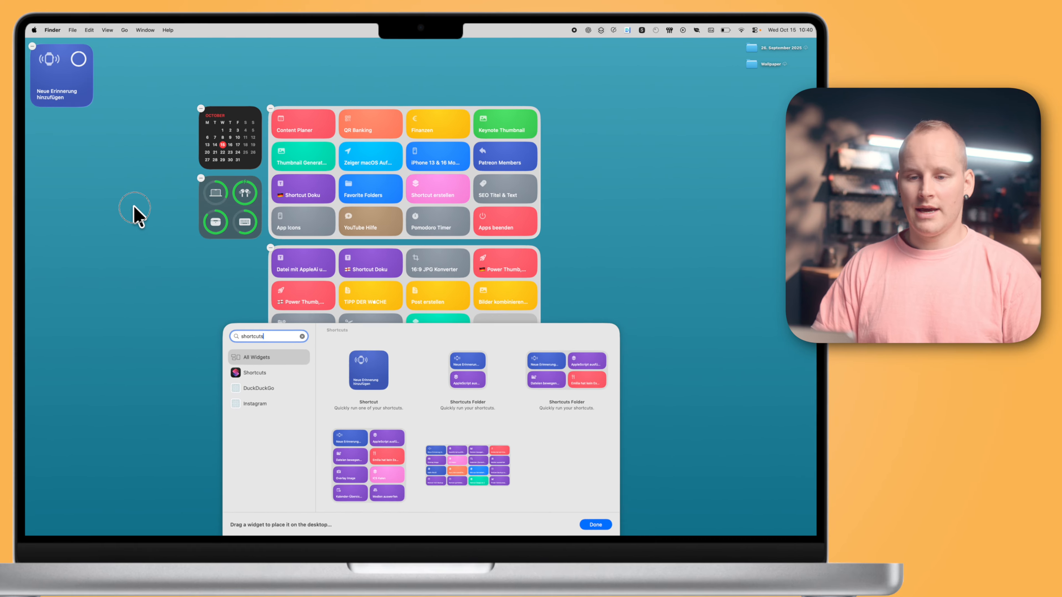
click(132, 71)
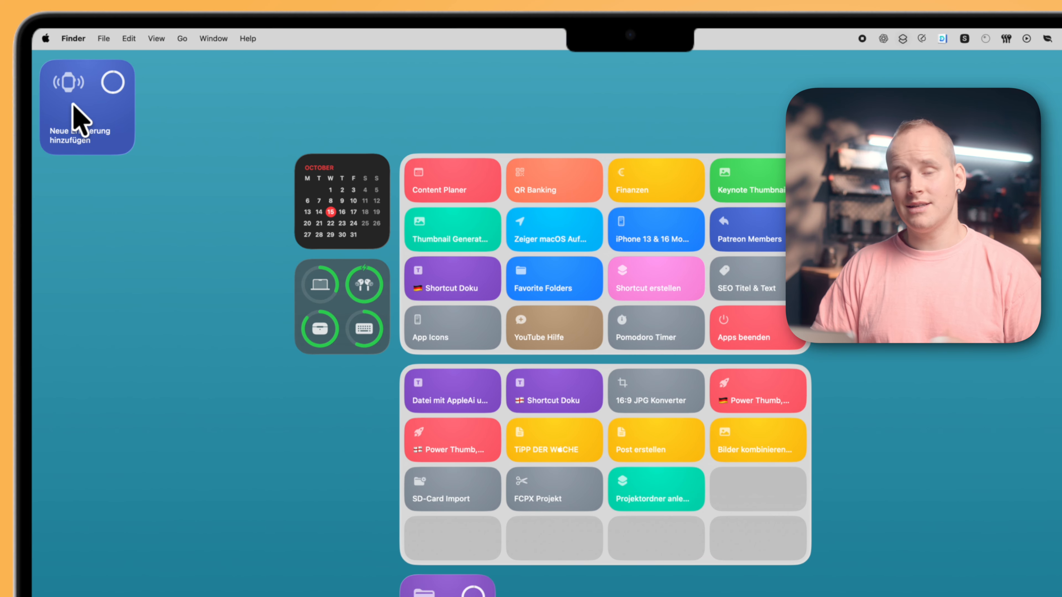
Assign the New Project Folders shortcut to the new desktop widget and run it from there.
right_click(77, 110)
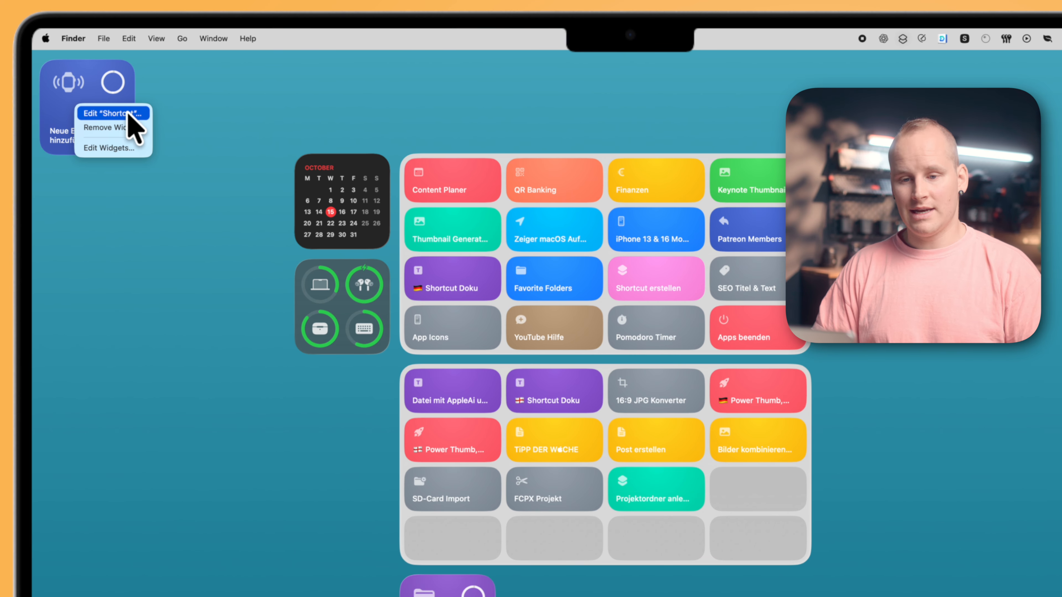
click(136, 114)
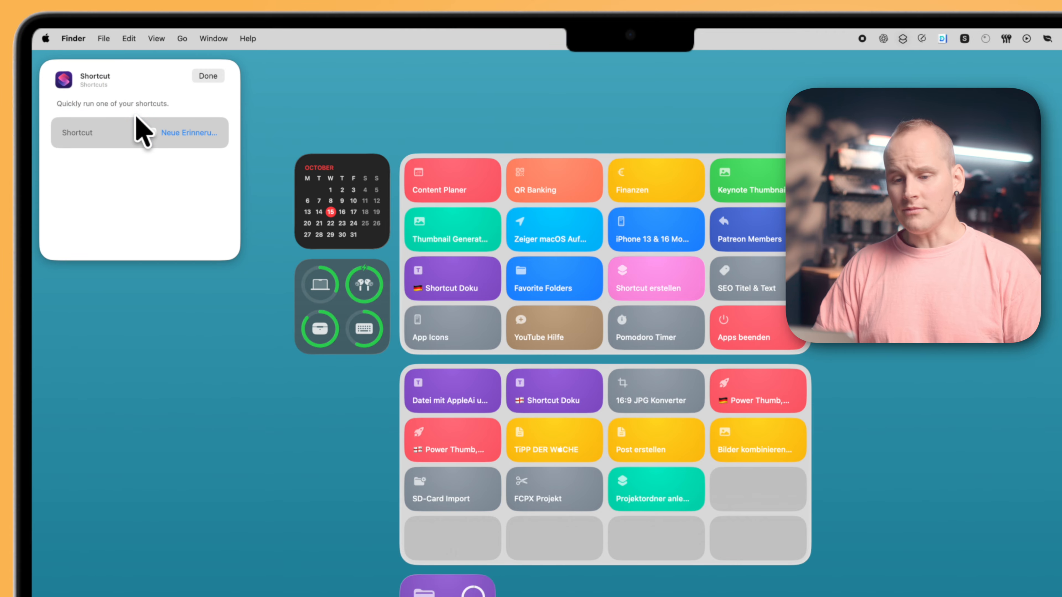
click(191, 135)
click(193, 188)
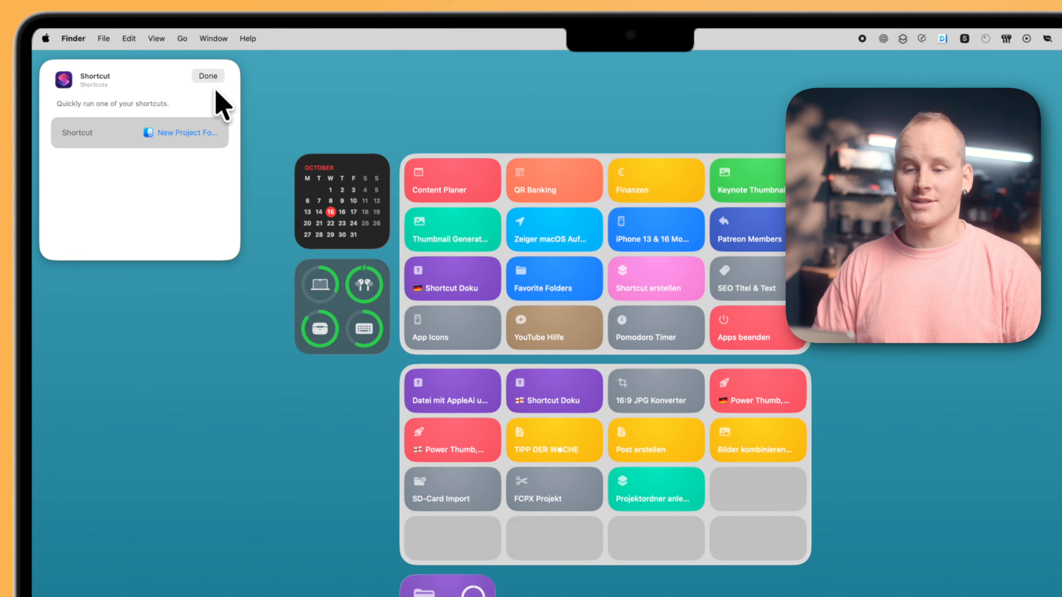
click(208, 76)
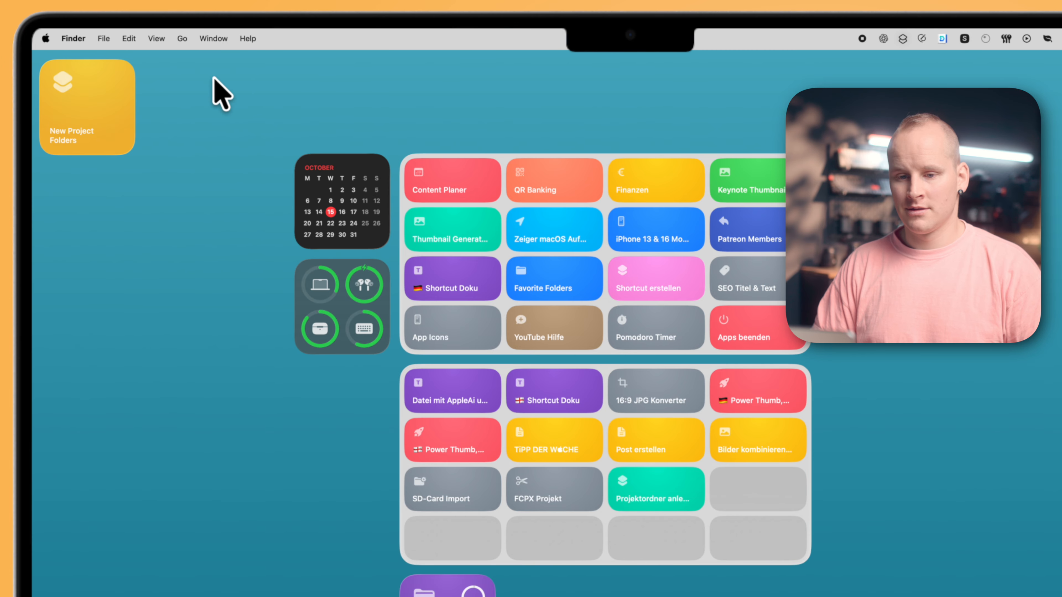
click(90, 86)
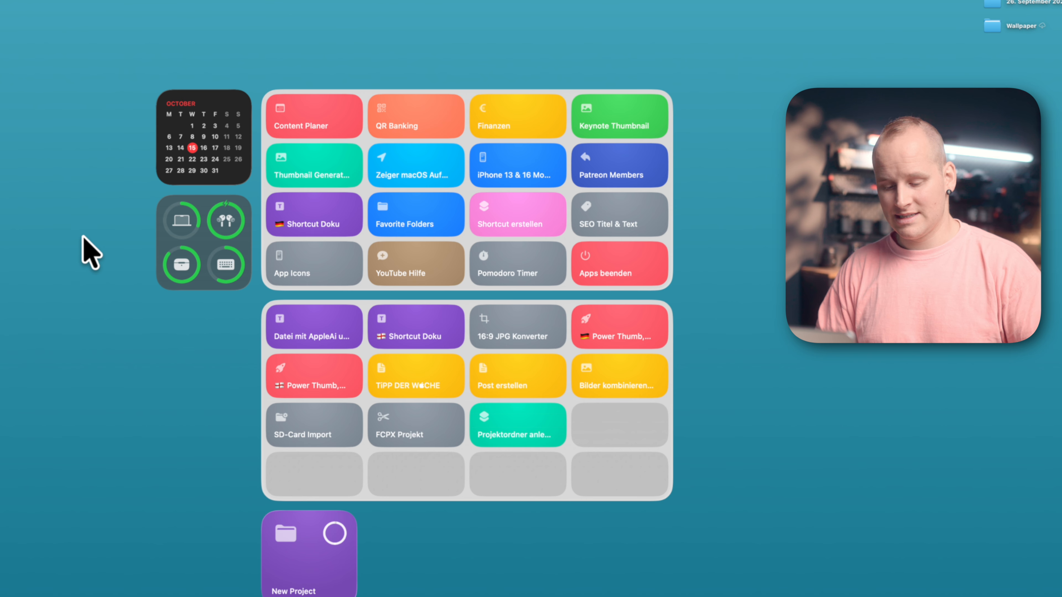
Find the New Project Folders shortcut in Spotlight, assign it the quick keys npf and search with them.
key(super+space)
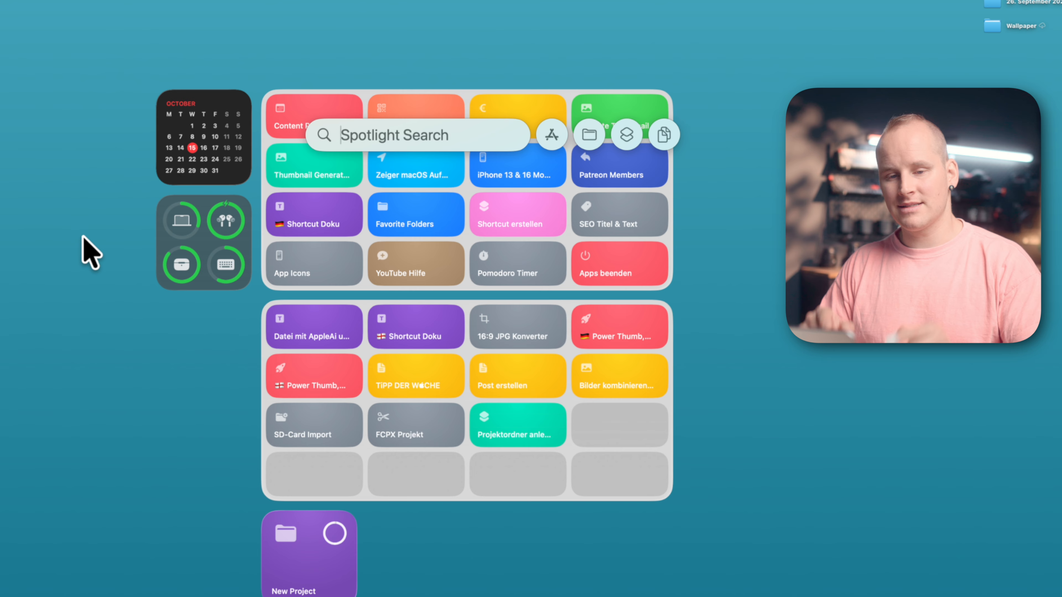
text(n)
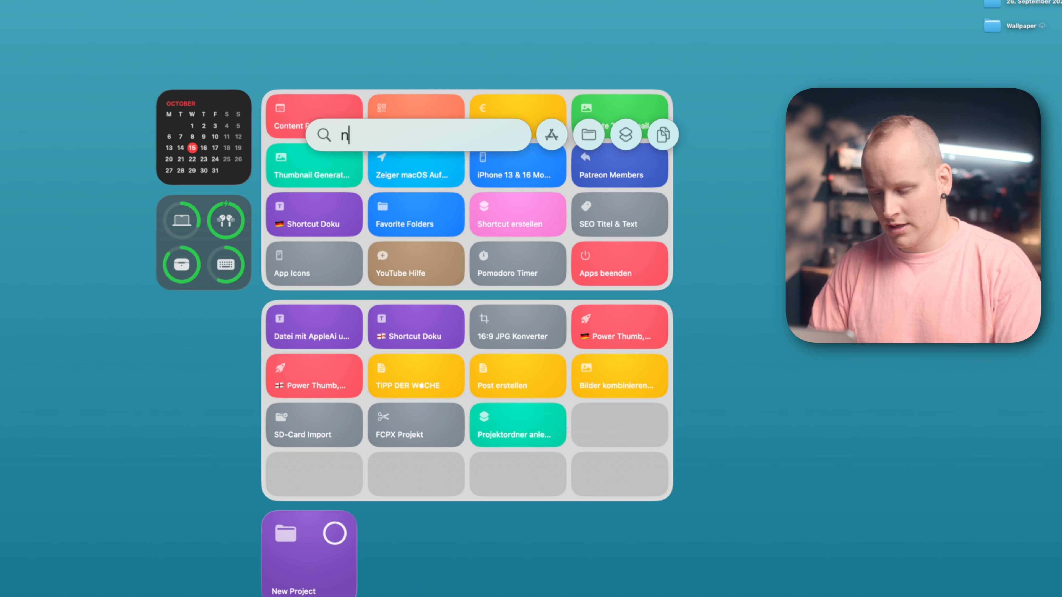
text(ew project folders)
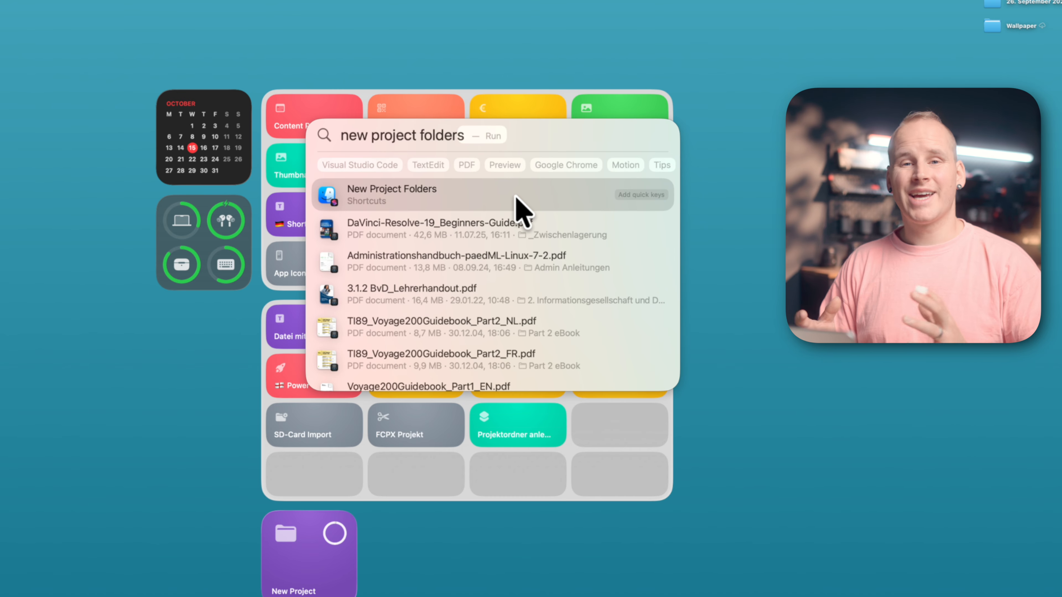
click(639, 194)
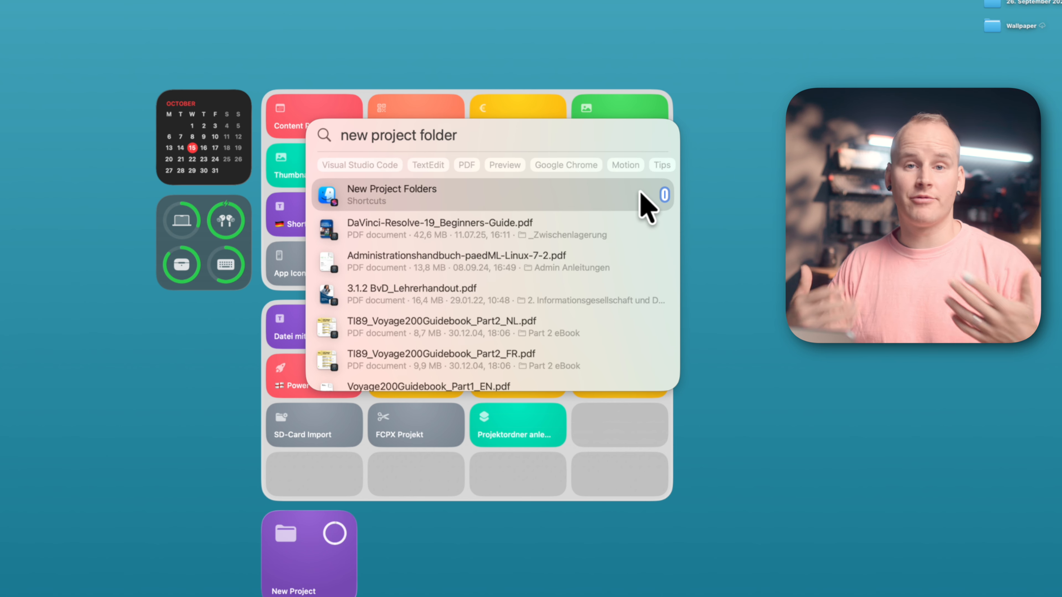
text(npf)
key(Return)
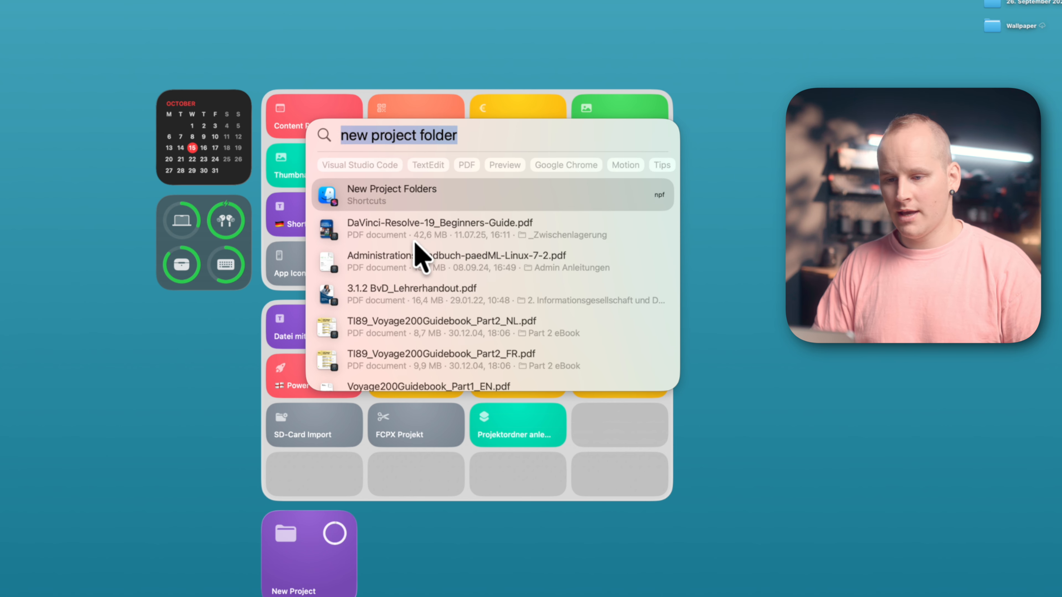
key(BackSpace)
text(npf)
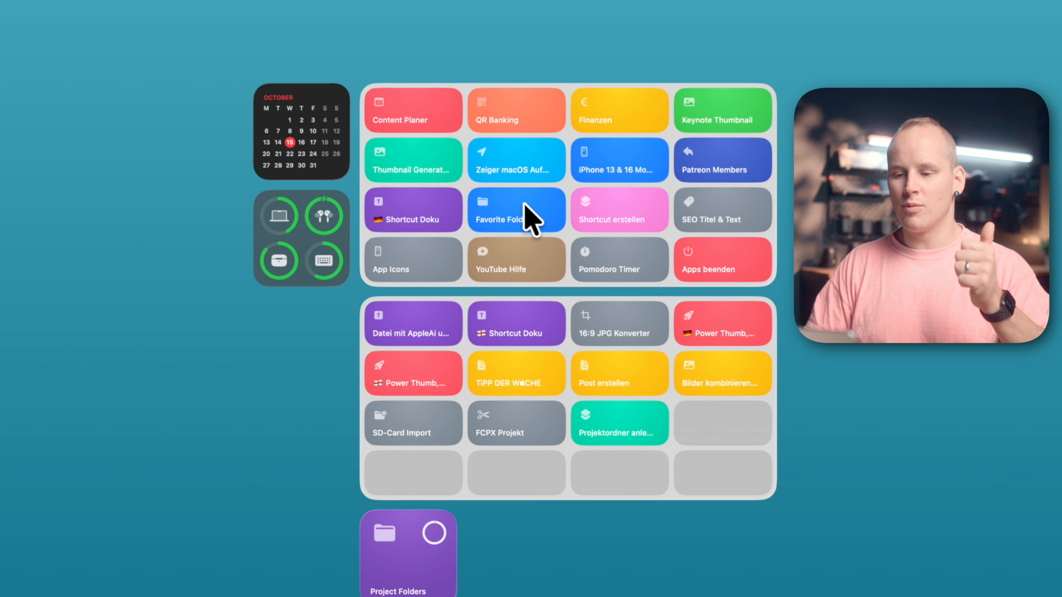
click(529, 226)
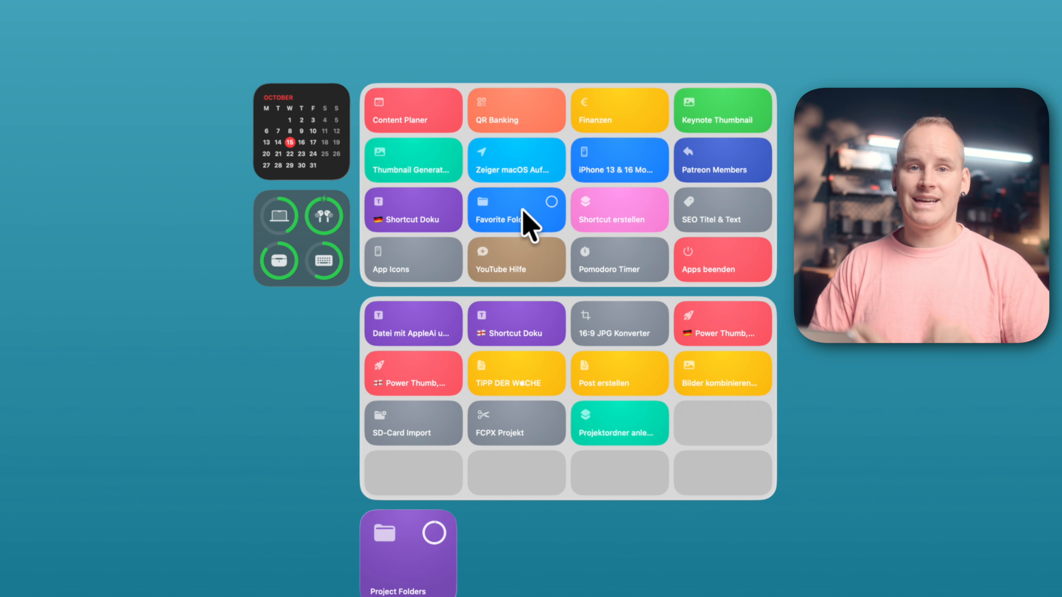